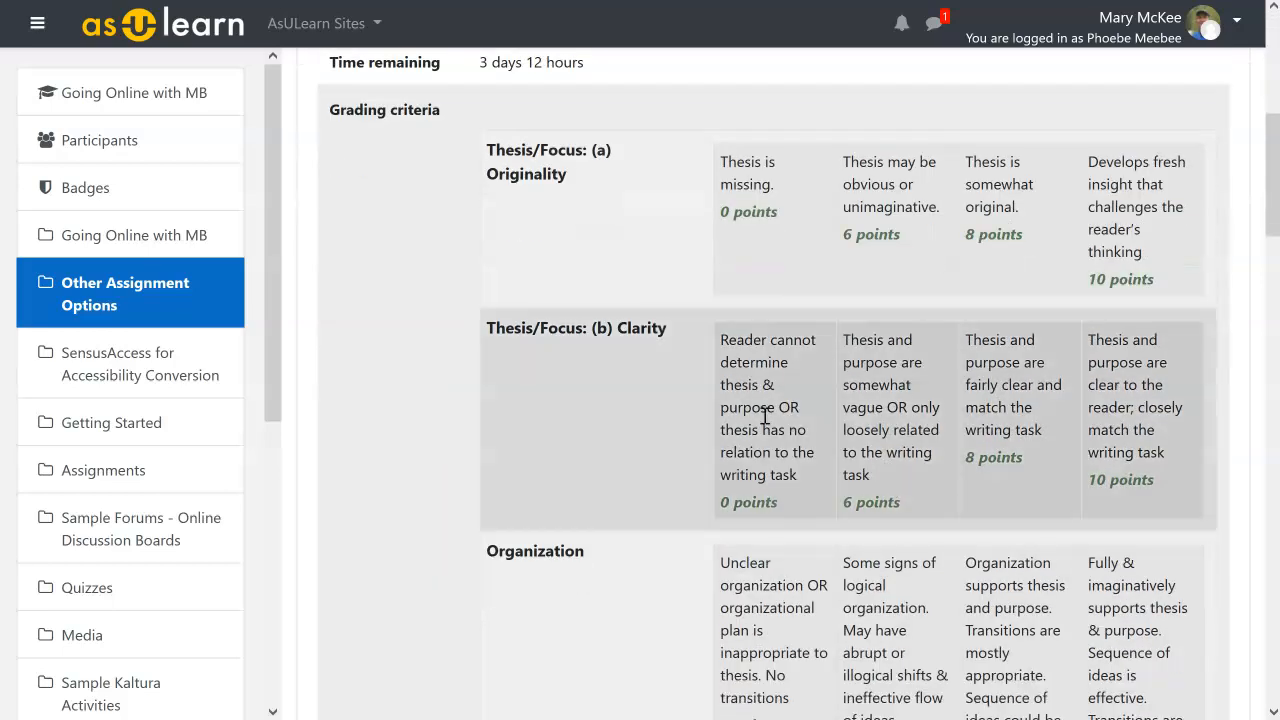
- Read through the rubric criteria and point levels in the student view of the writing assignment
scroll(765, 415, down, 10)
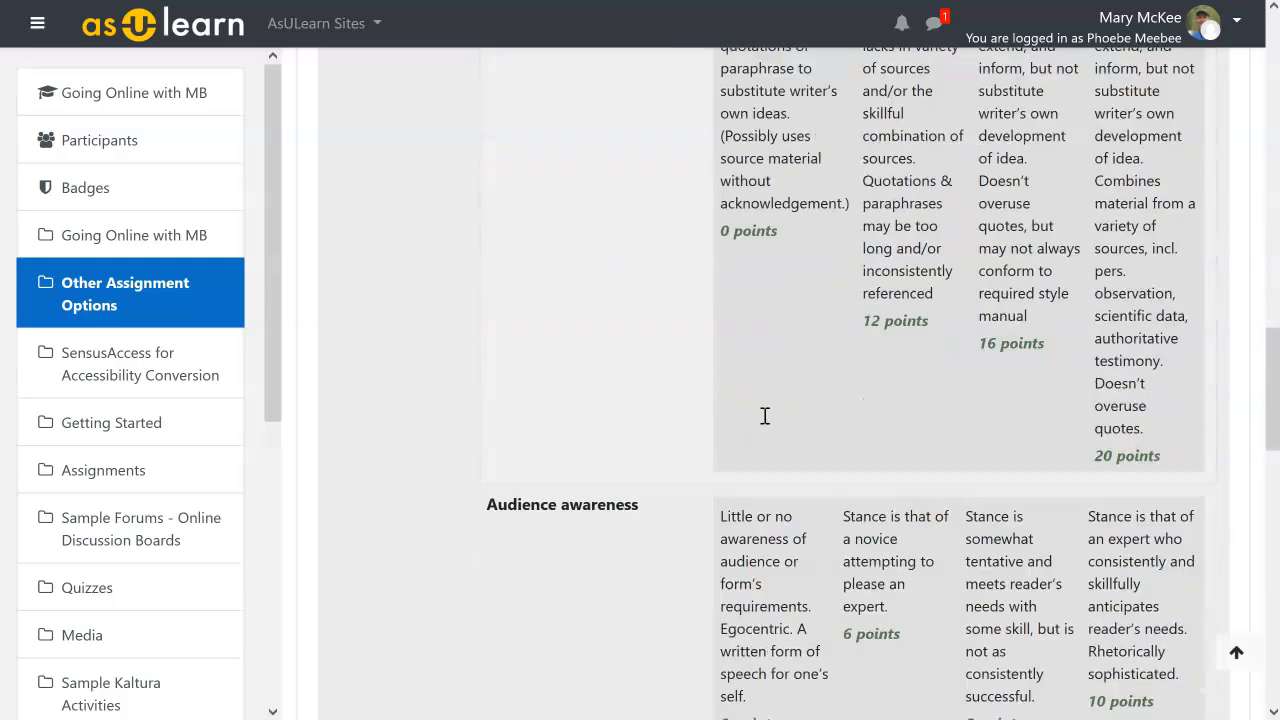
scroll(765, 415, down, 15)
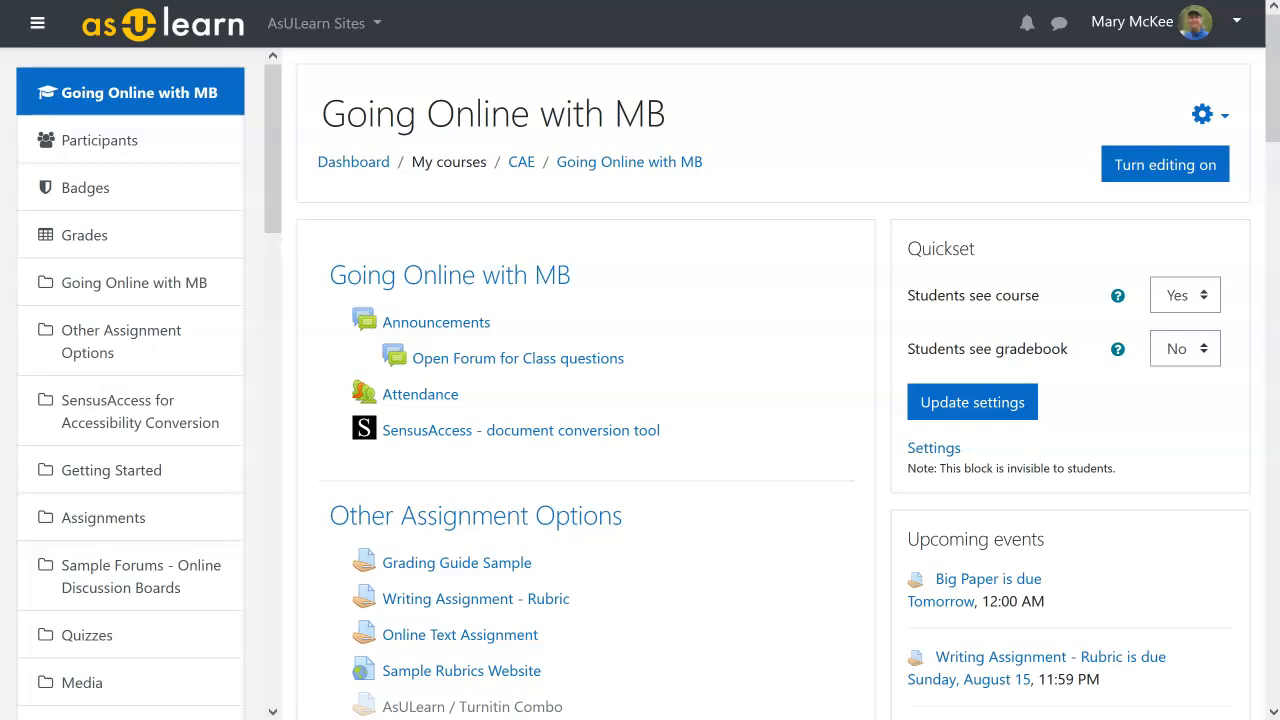
- Open the Writing Assignment - Rubric activity and view its advanced grading setup
click(444, 605)
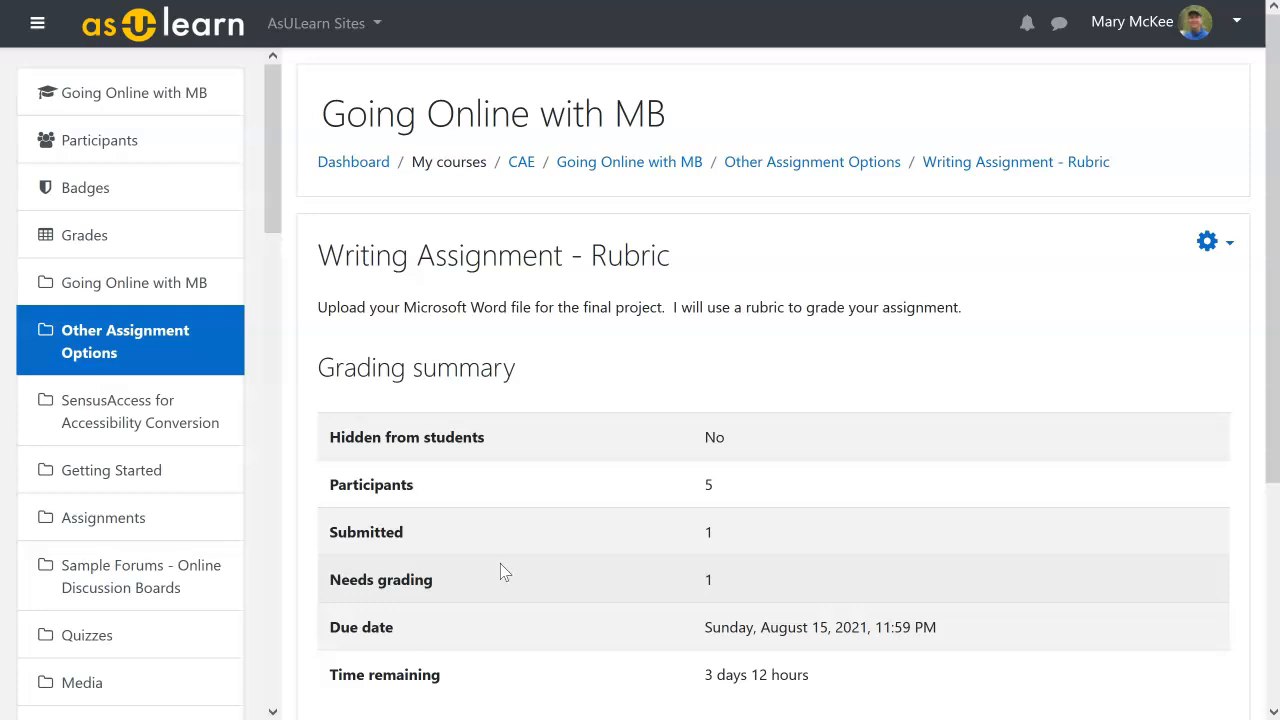
click(1205, 245)
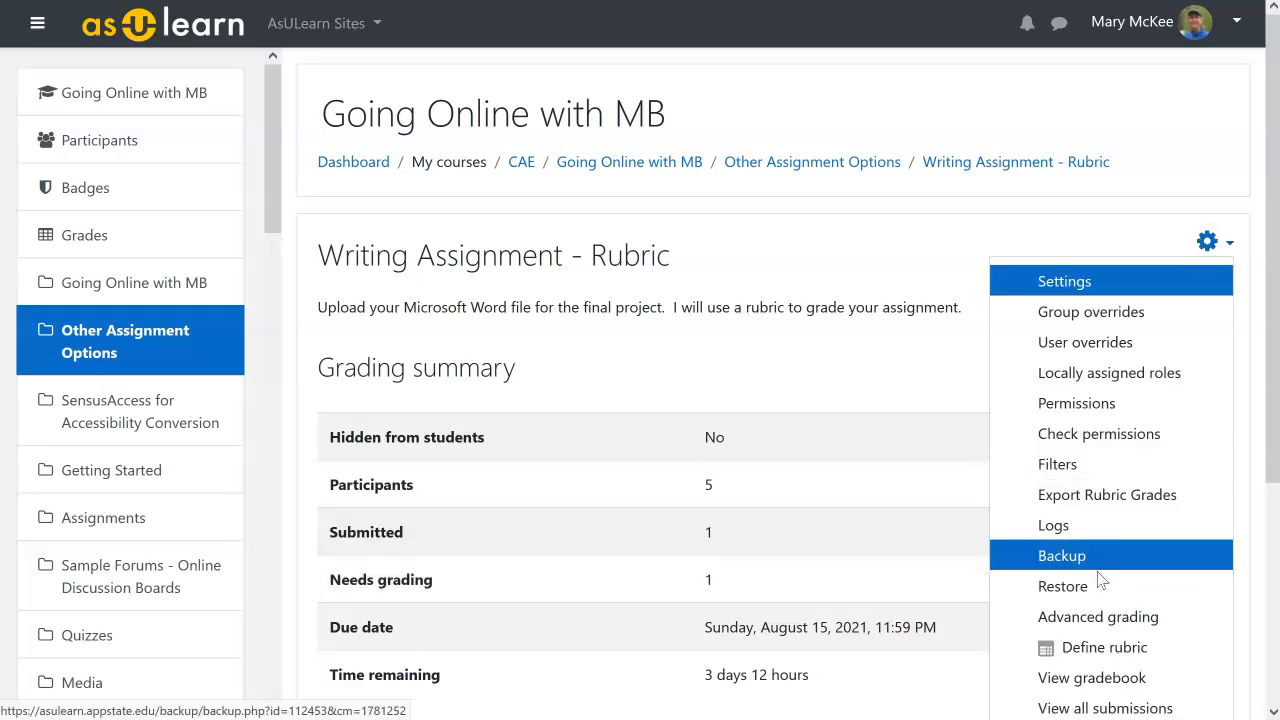
click(1098, 618)
scroll(898, 541, down, 7)
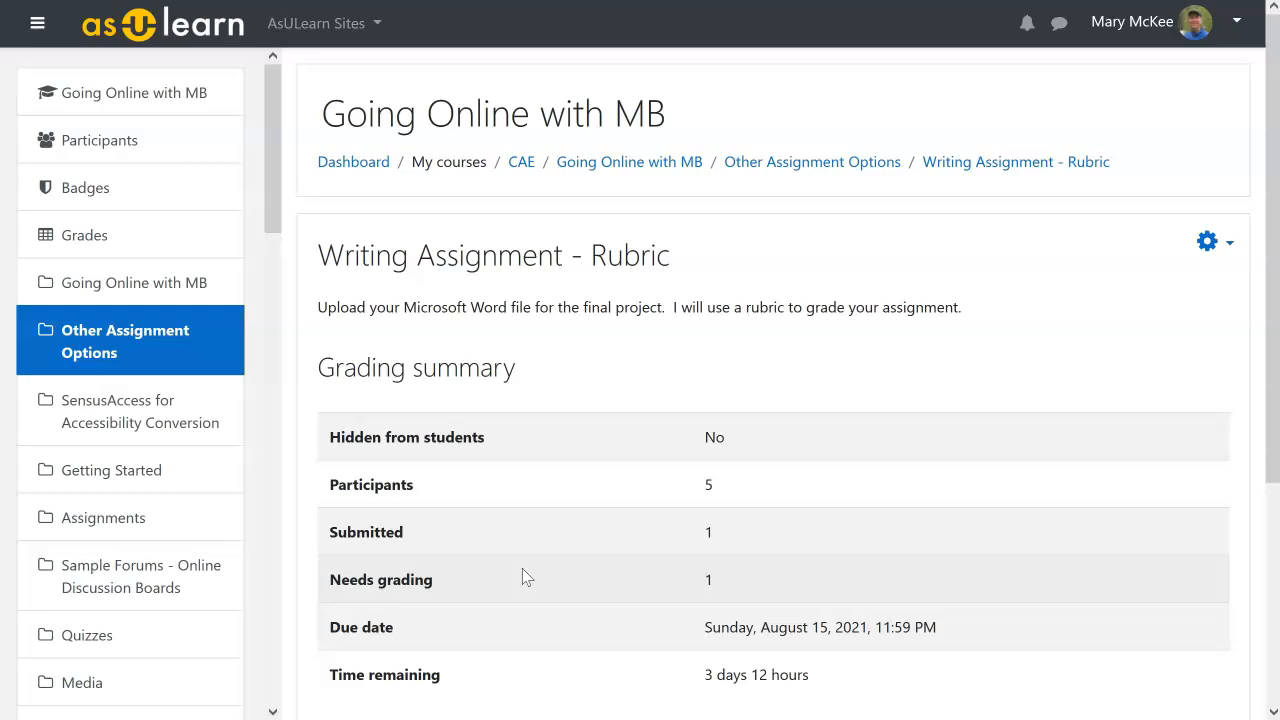
- Open the assignment's first submission for grading and rate Originality 6 points, Clarity 8 points and Organization 10 points
scroll(522, 568, down, 3)
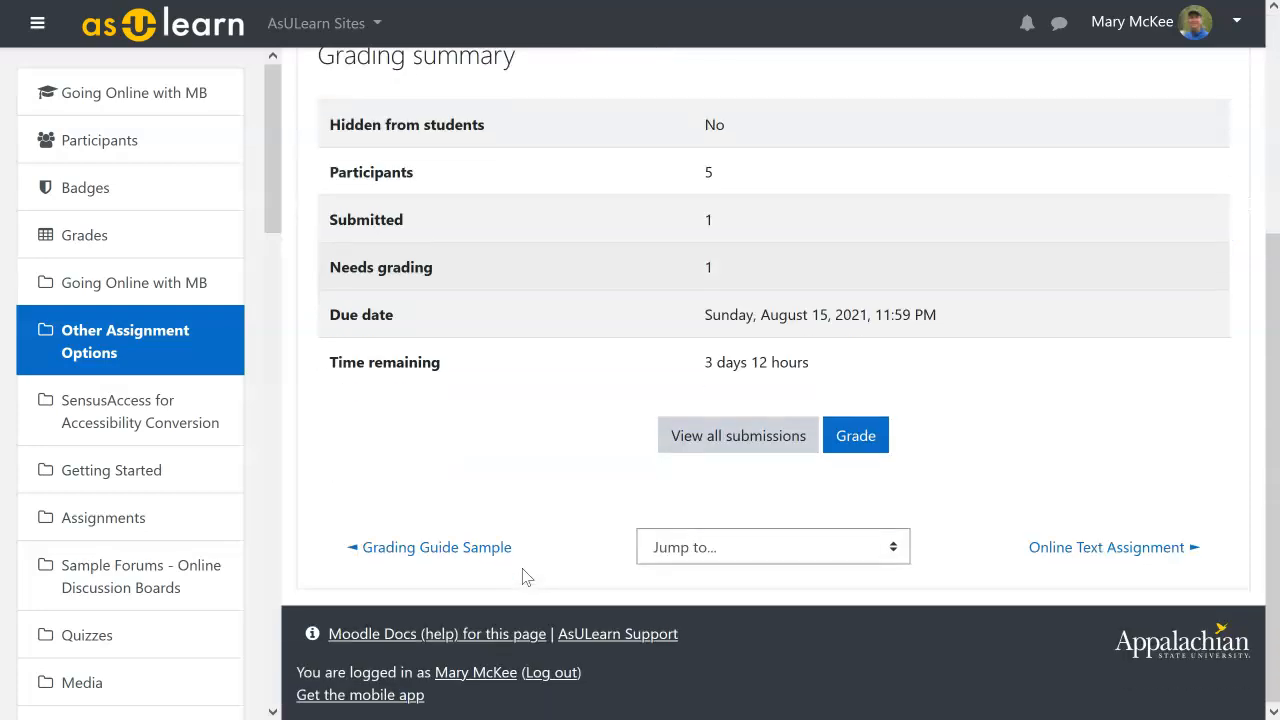
click(858, 436)
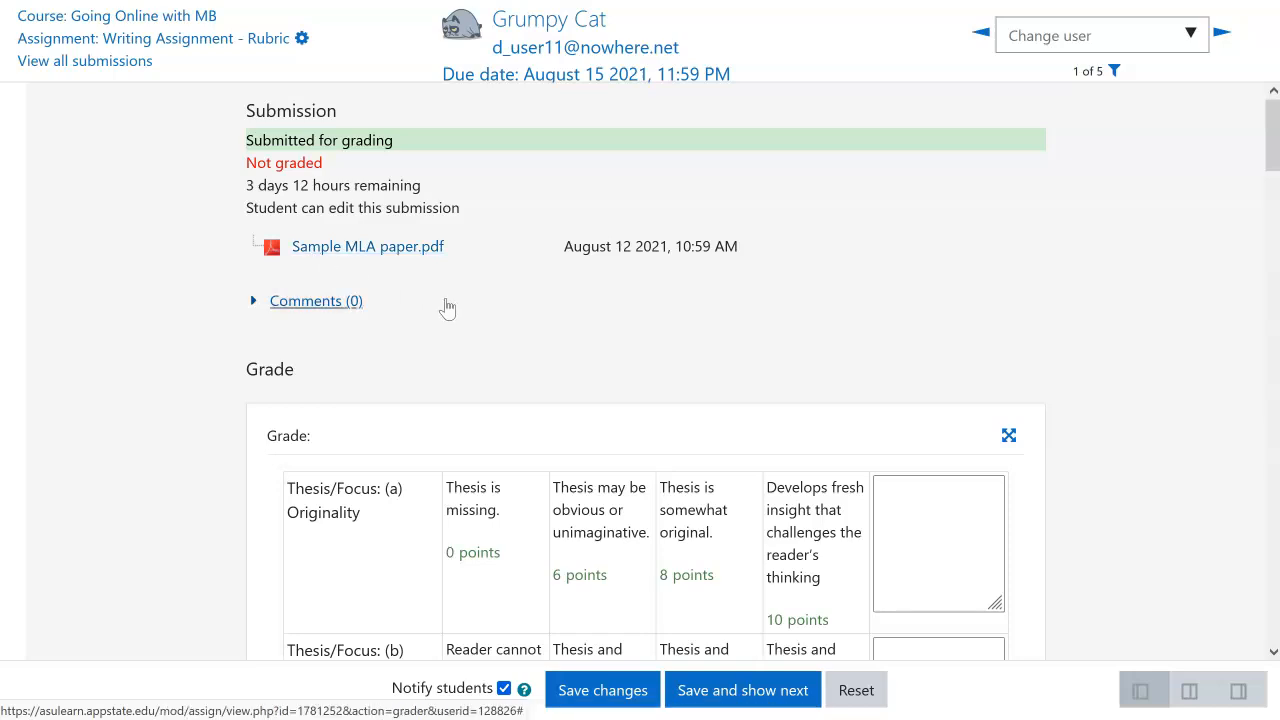
scroll(448, 308, down, 3)
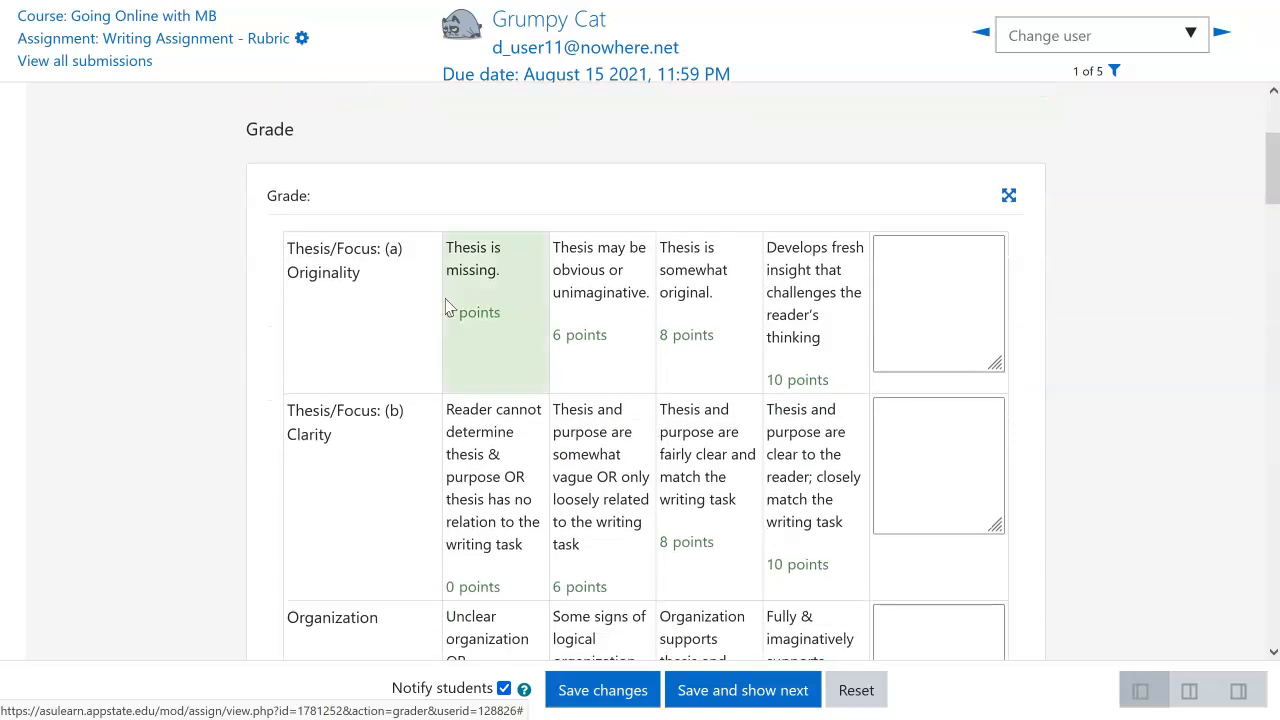
click(603, 292)
click(720, 453)
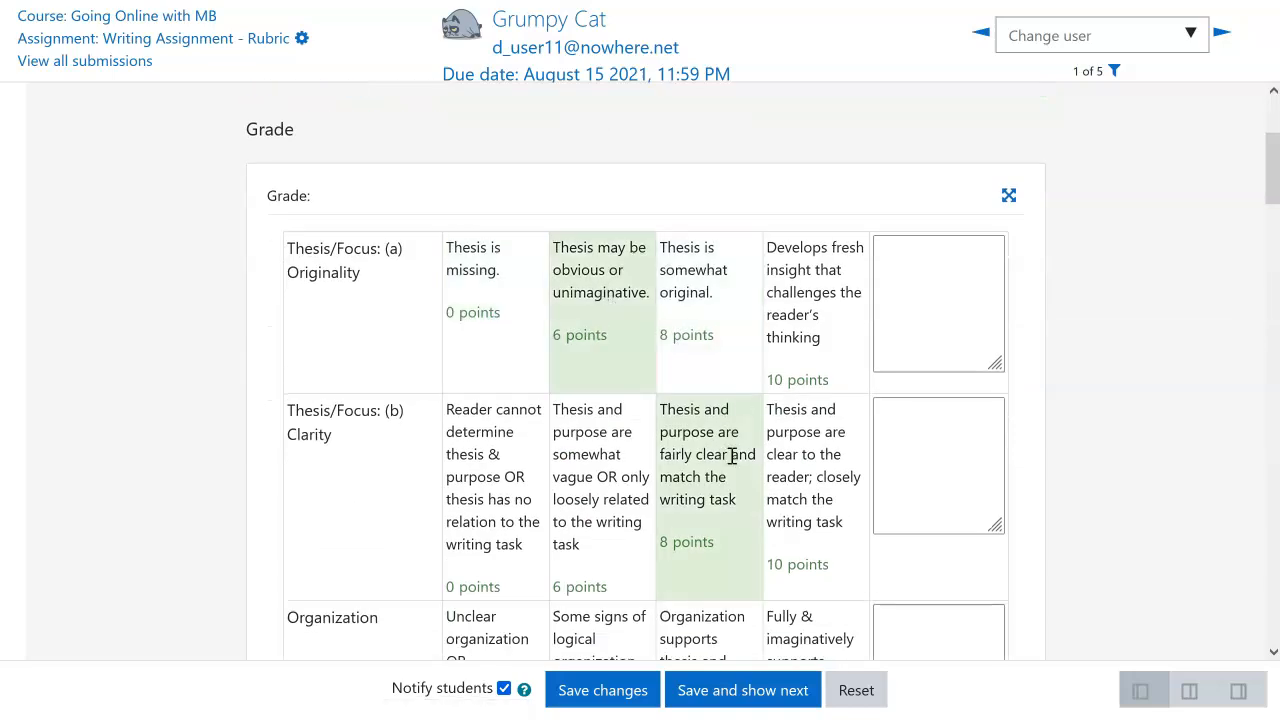
scroll(735, 457, down, 3)
click(800, 441)
- Rate Support/Reasoning 8 points and Use of sources/Documentation 20 points in the rubric
scroll(805, 443, down, 5)
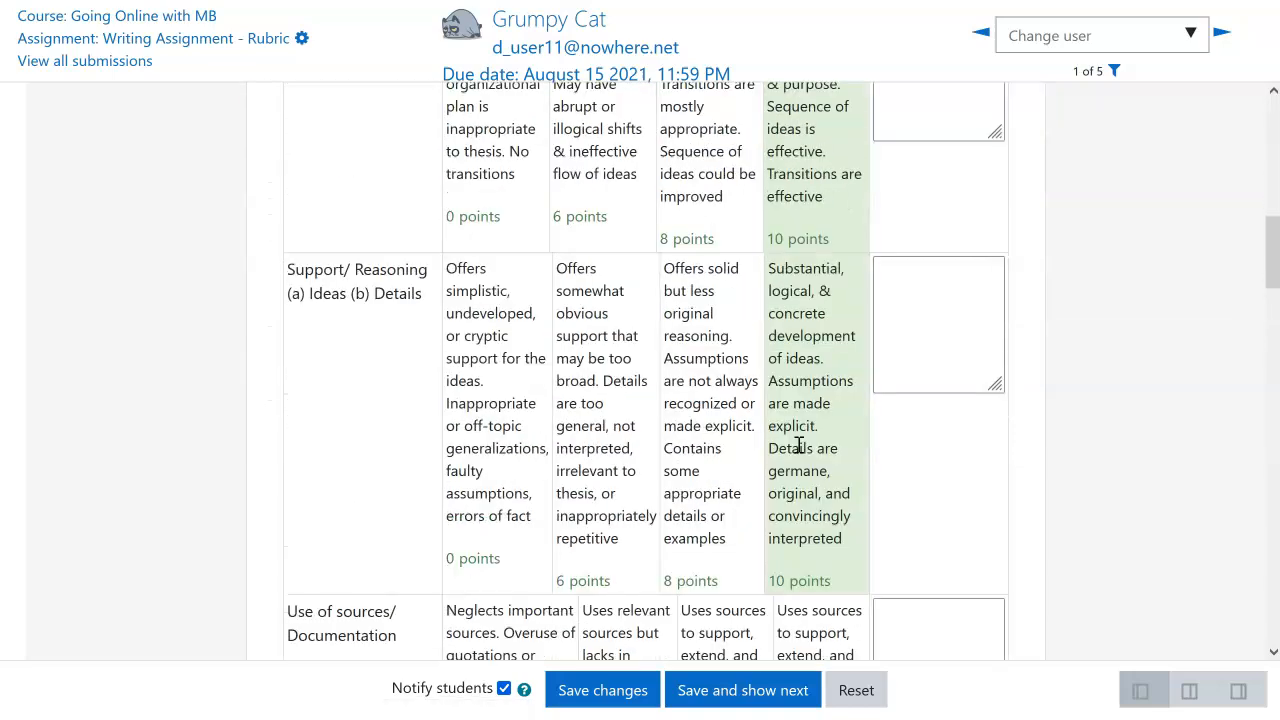
scroll(738, 398, down, 2)
click(738, 398)
scroll(820, 394, down, 3)
click(820, 394)
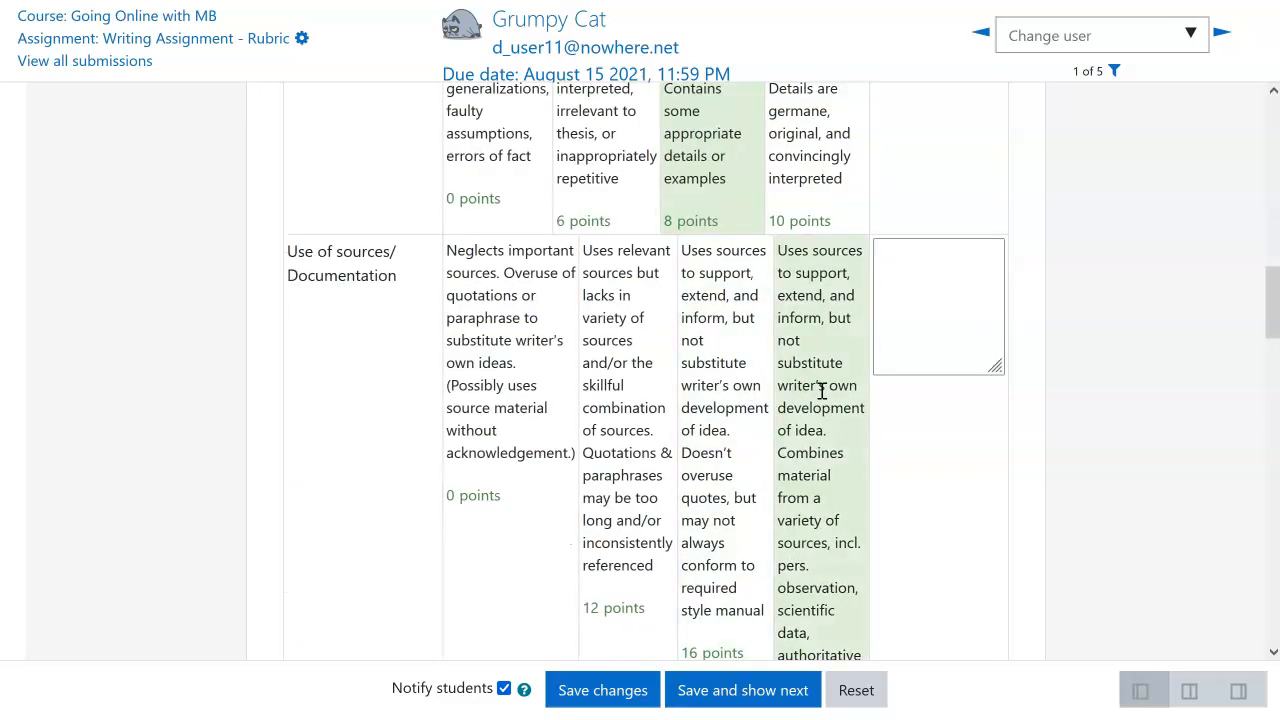
- Choose the third level for Audience awareness, 10 points for the criterion after it, 8 for Writing Conventions and 10 for Presentation
scroll(820, 394, down, 6)
click(716, 413)
scroll(716, 413, down, 5)
click(820, 424)
scroll(760, 392, down, 6)
click(700, 243)
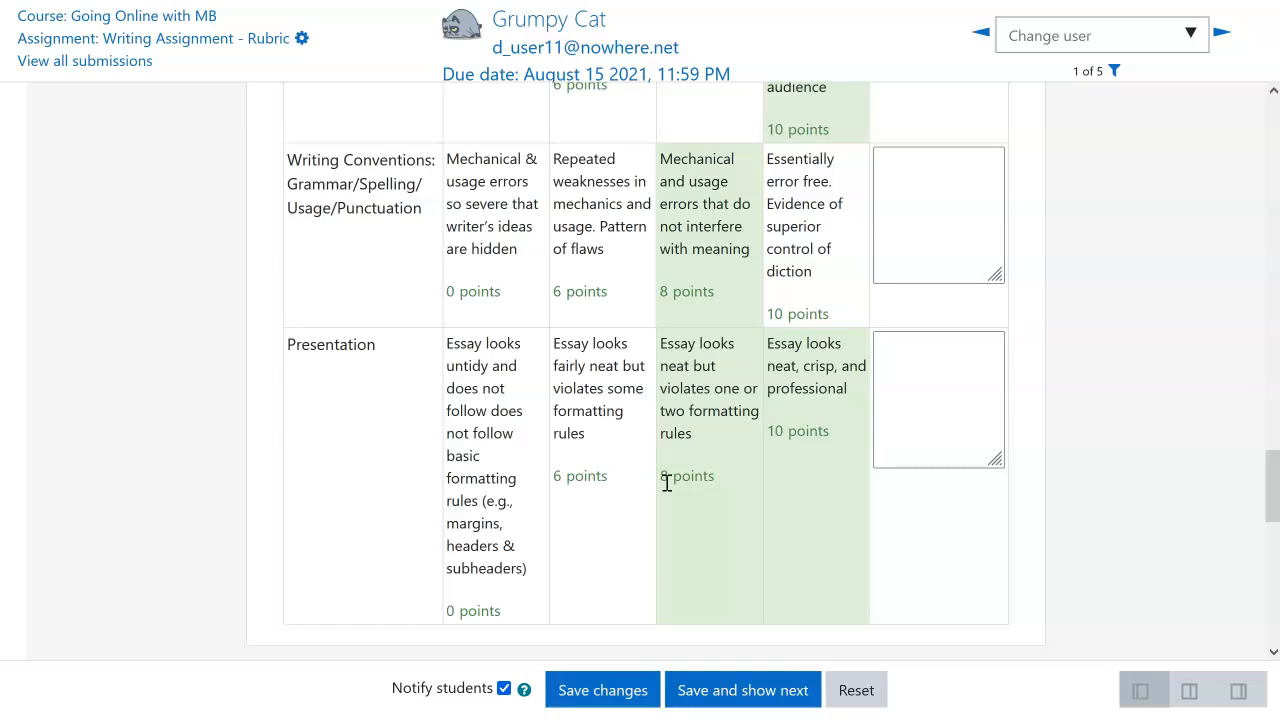
scroll(1080, 586, down, 3)
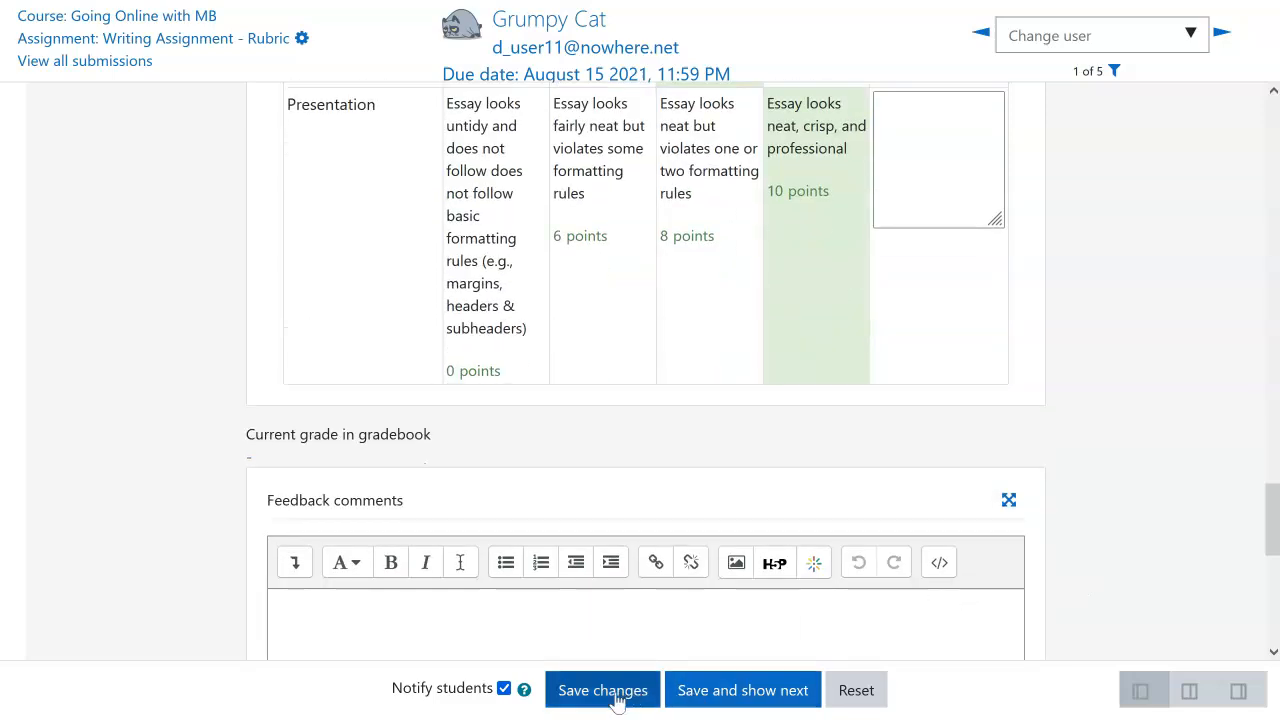
- Review the rubric comment boxes and the feedback comments and files areas, and save the grade
scroll(549, 600, down, 3)
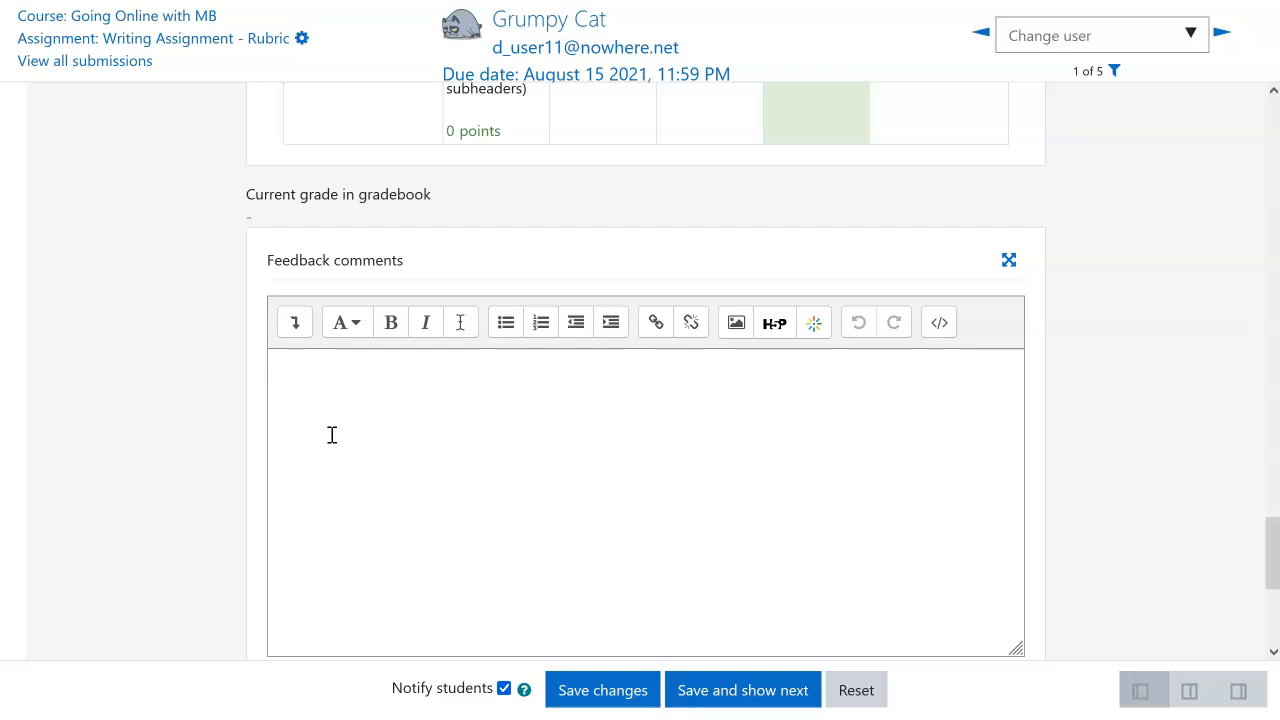
scroll(331, 440, up, 6)
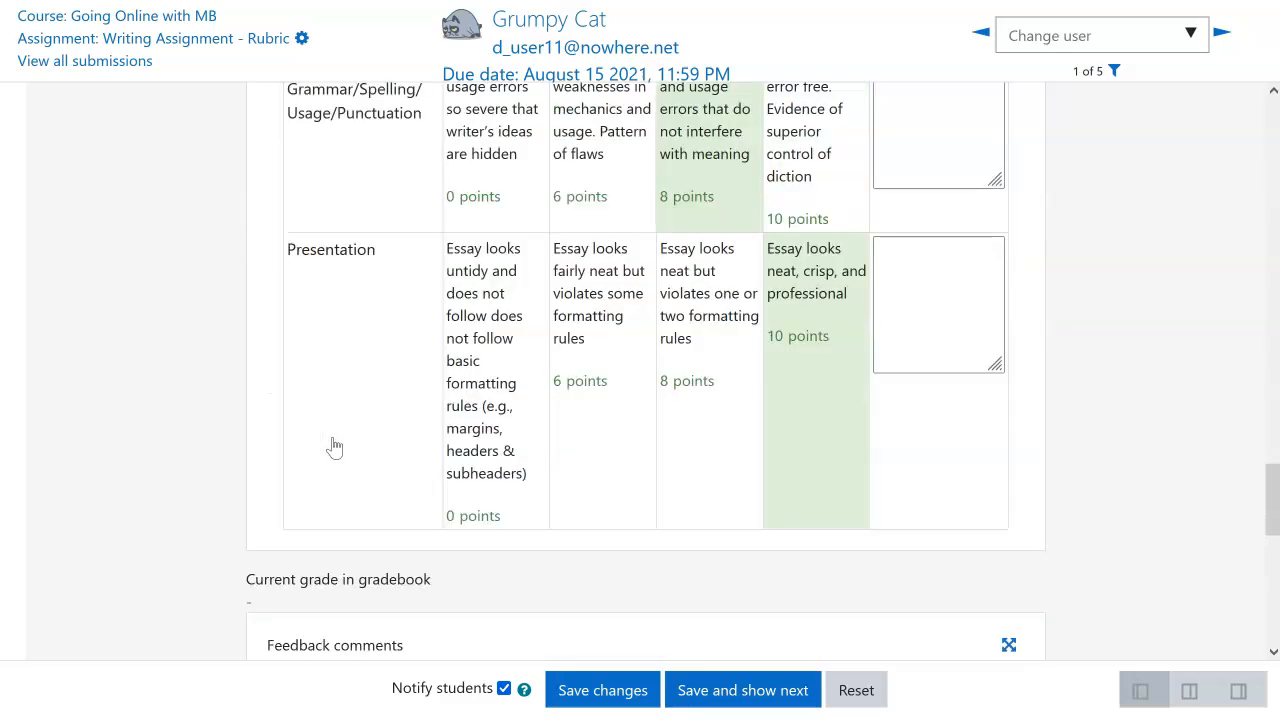
click(986, 166)
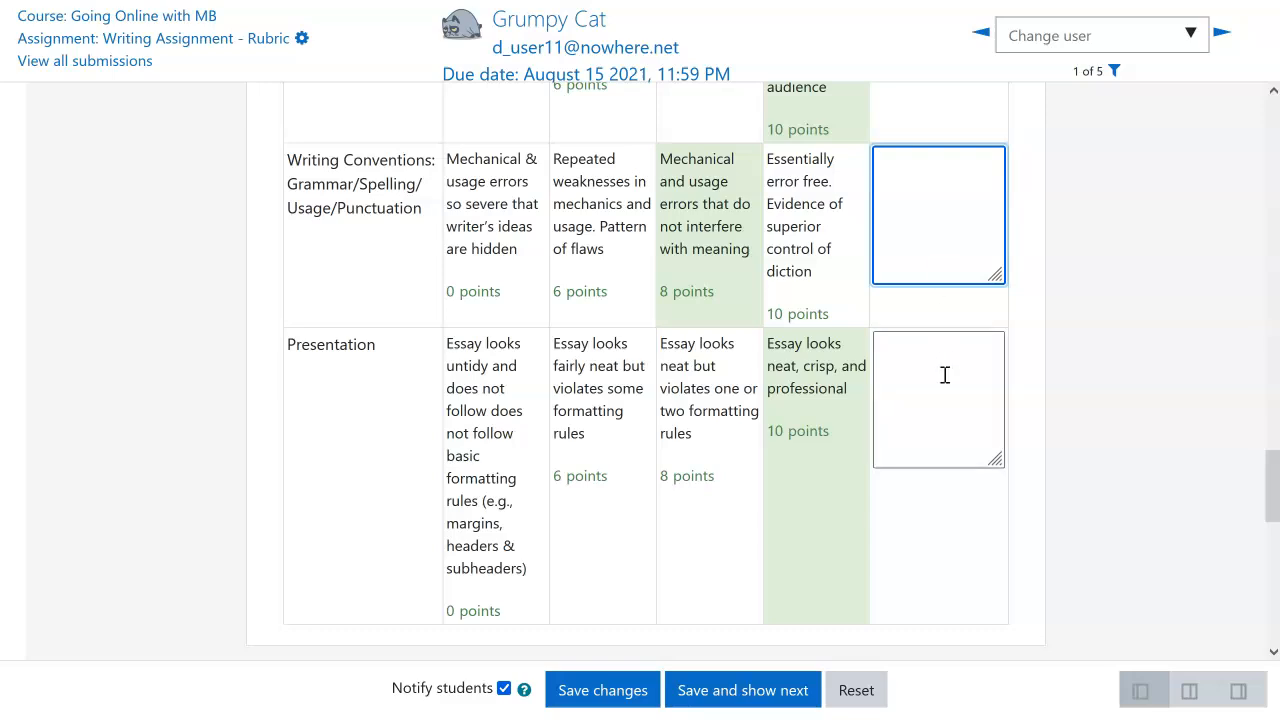
scroll(943, 374, down, 10)
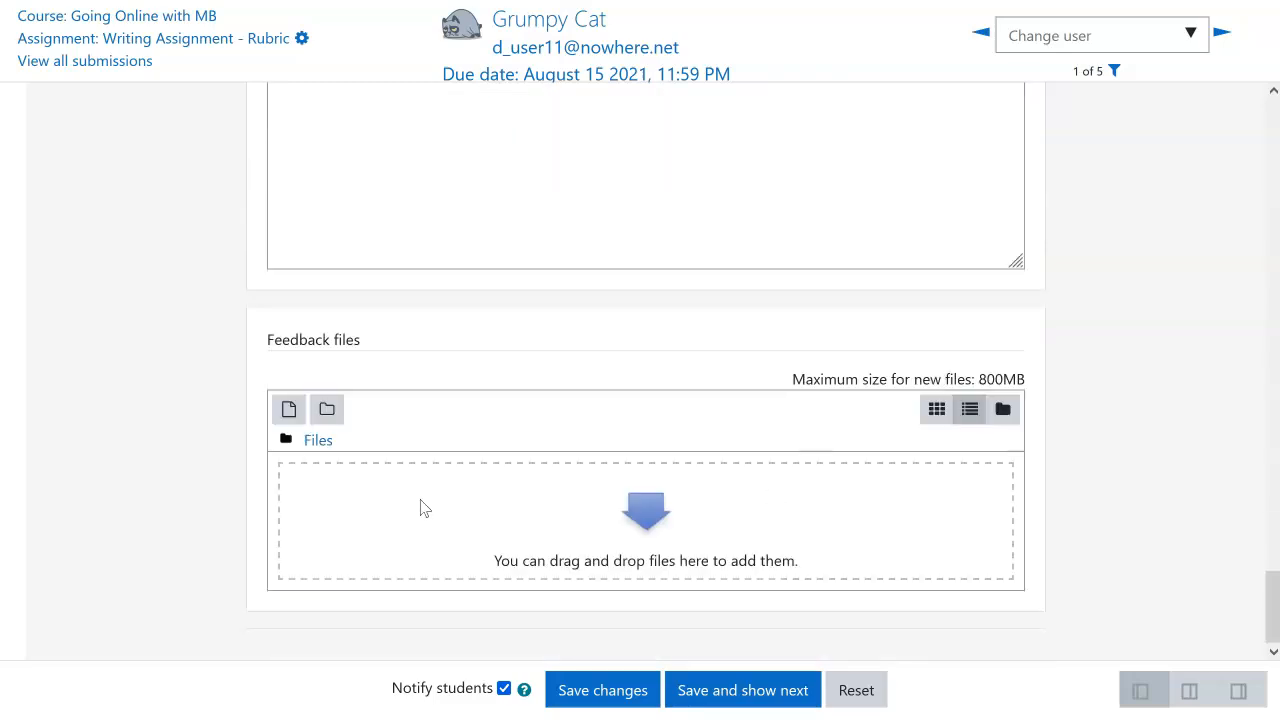
click(595, 700)
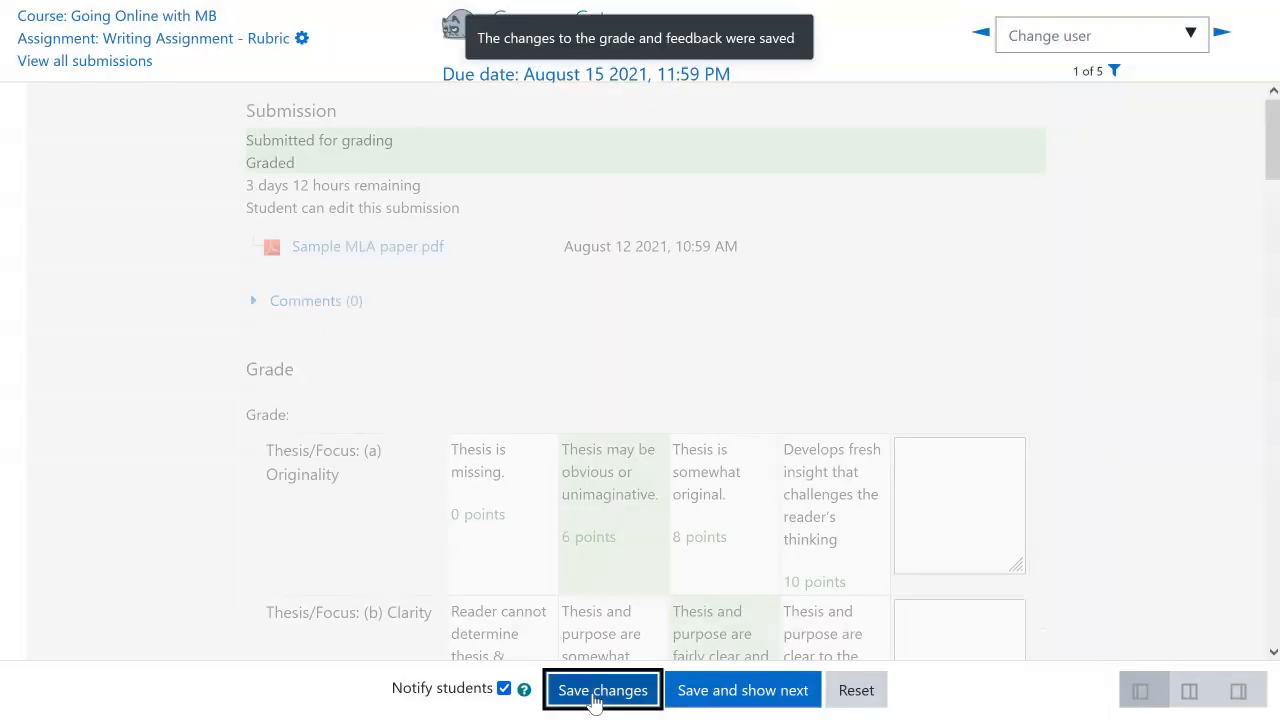
scroll(486, 475, down, 5)
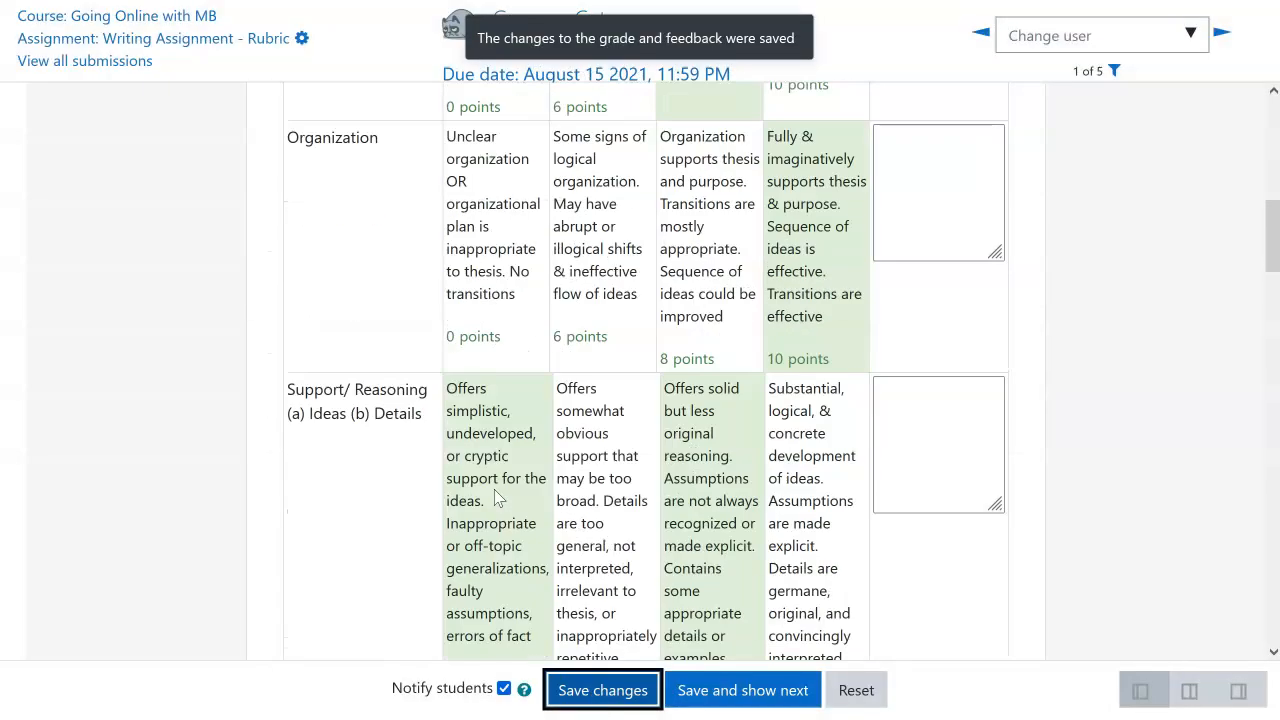
scroll(825, 318, down, 15)
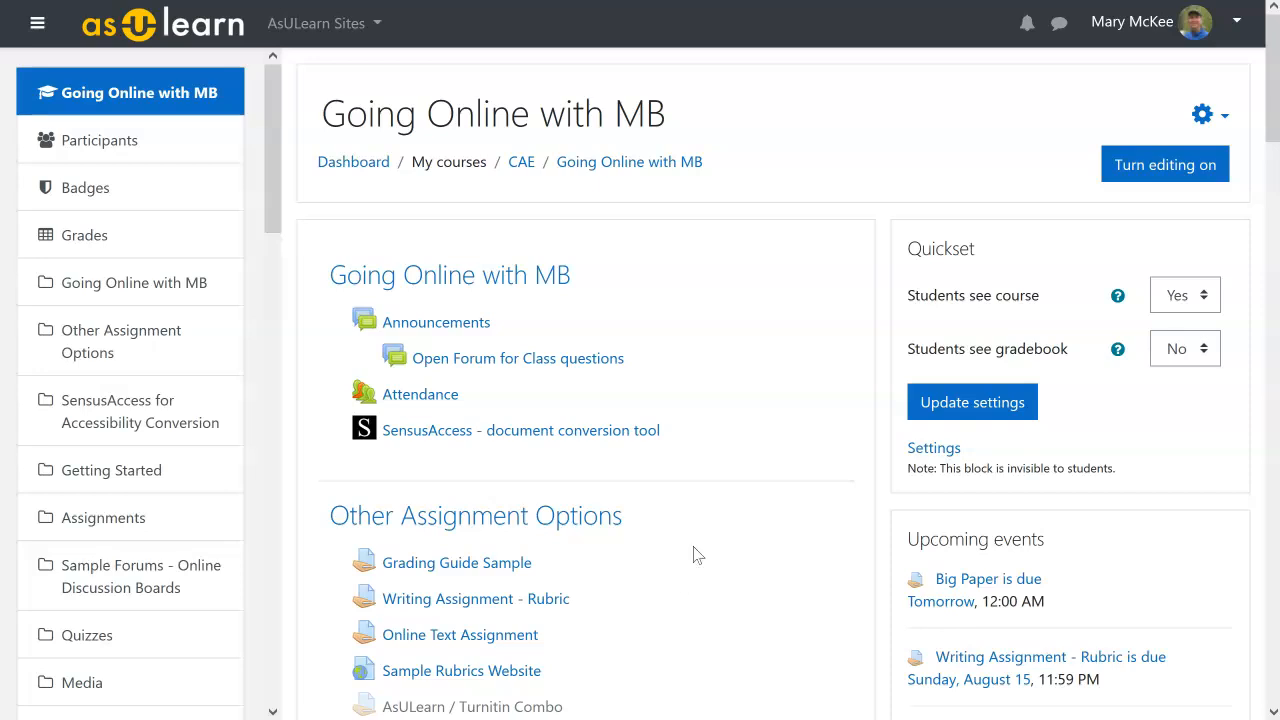
- Turn on course editing and add an Assignment named "Fake assignment" to the Other Assignment Options section
click(1116, 175)
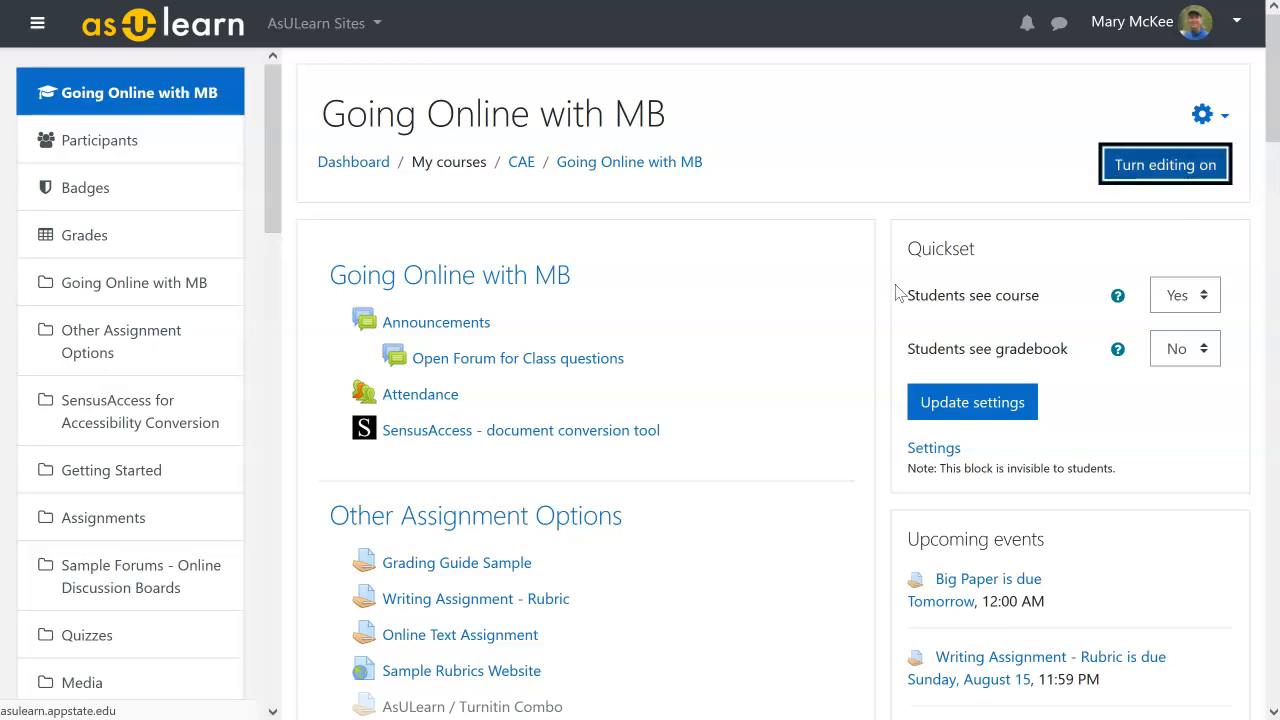
scroll(808, 391, down, 5)
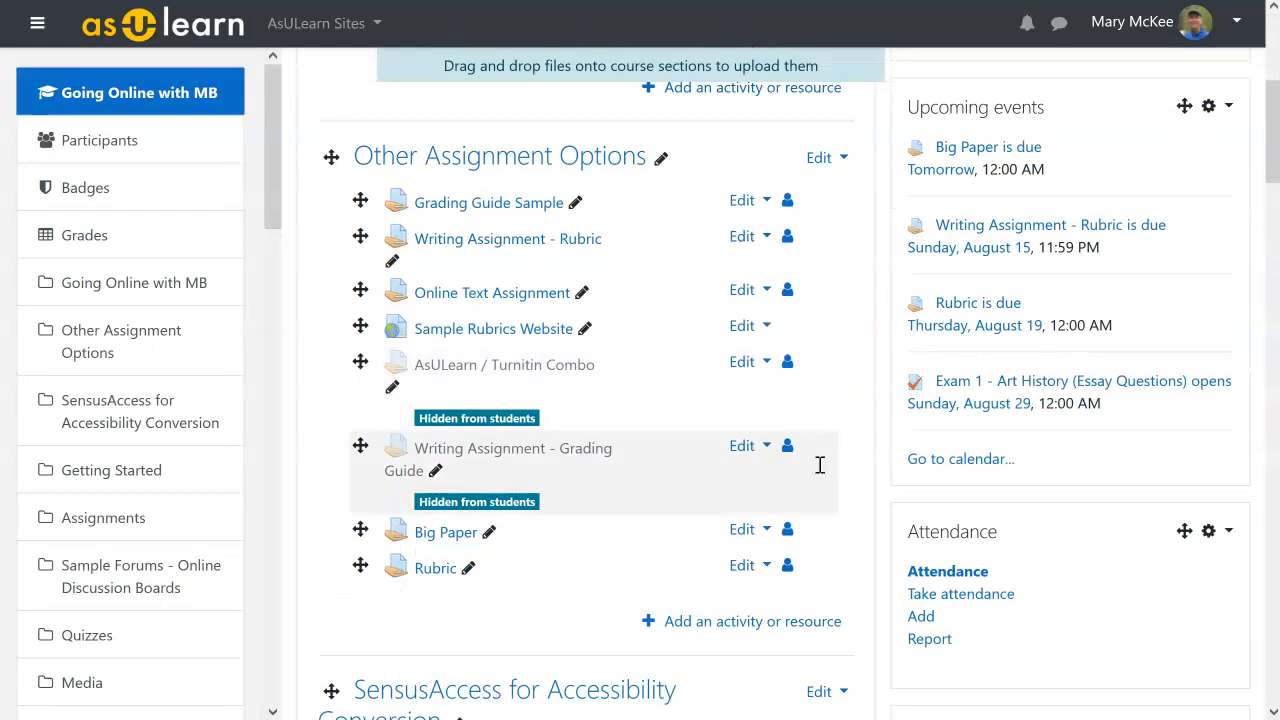
click(694, 624)
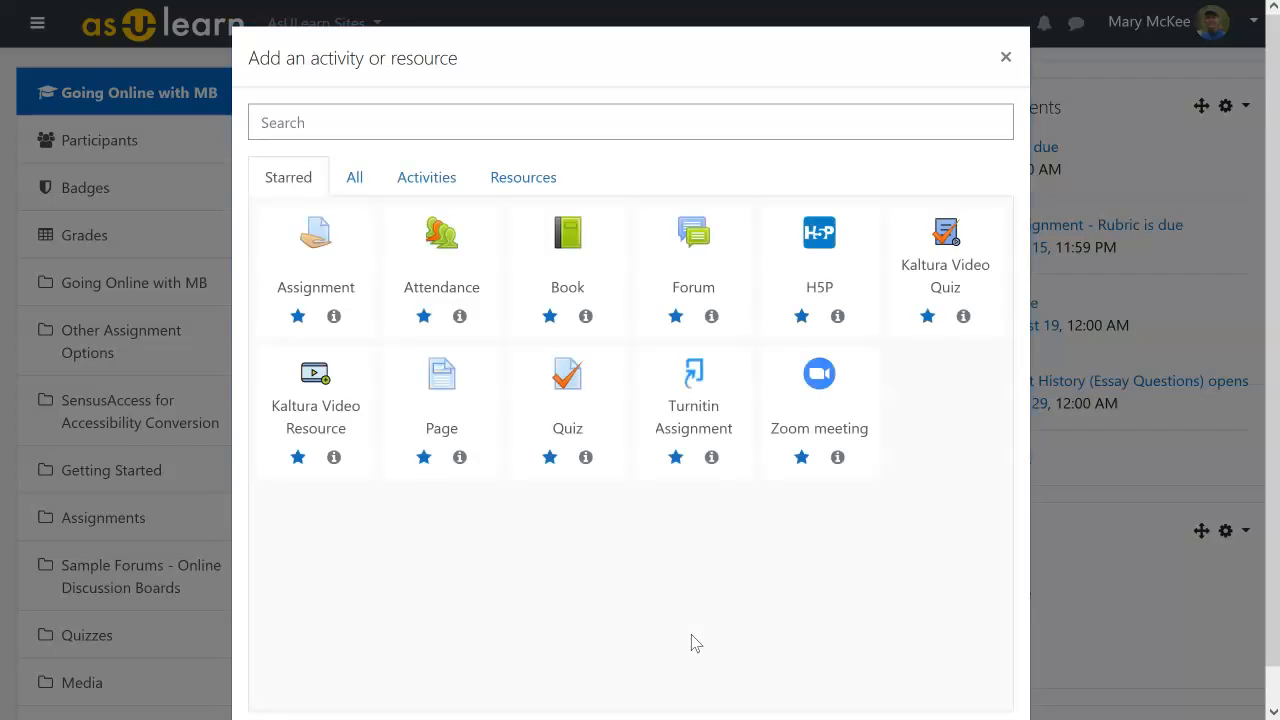
click(354, 177)
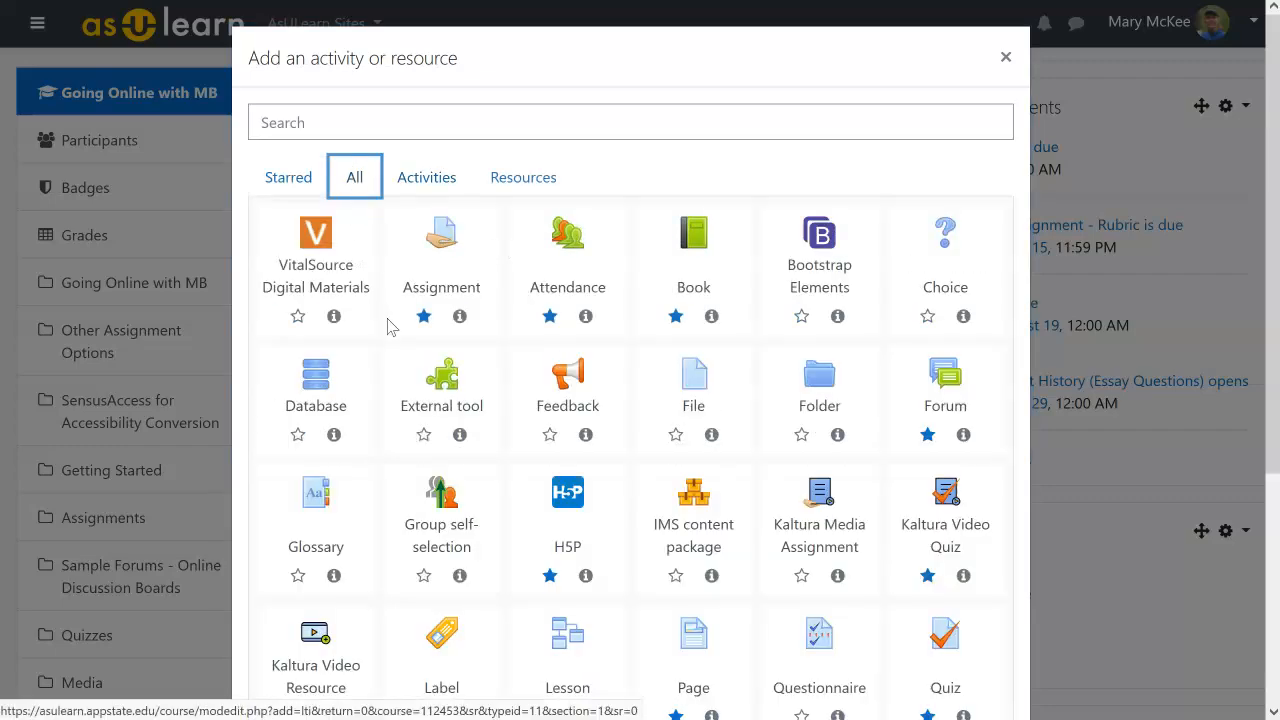
click(445, 330)
click(620, 394)
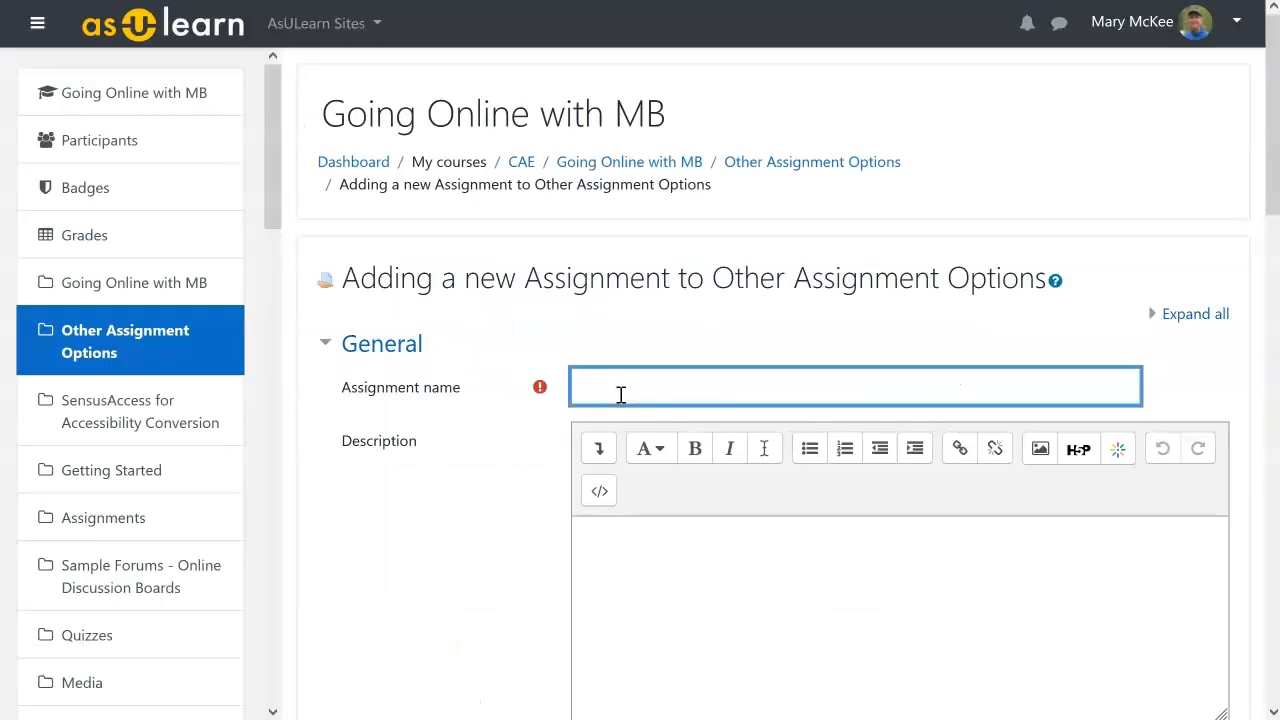
text(Fake assignment)
- Expand the new assignment's Grade settings and set the grading method to Rubric
scroll(620, 566, down, 8)
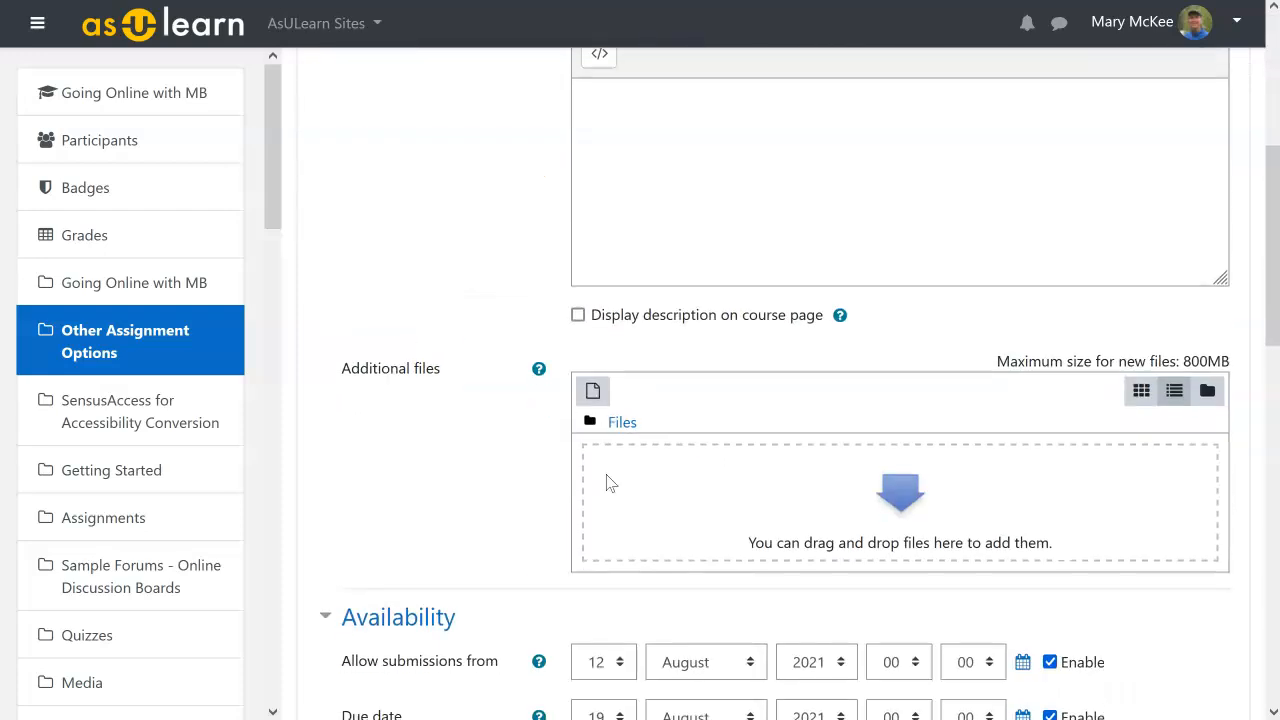
scroll(606, 483, down, 1)
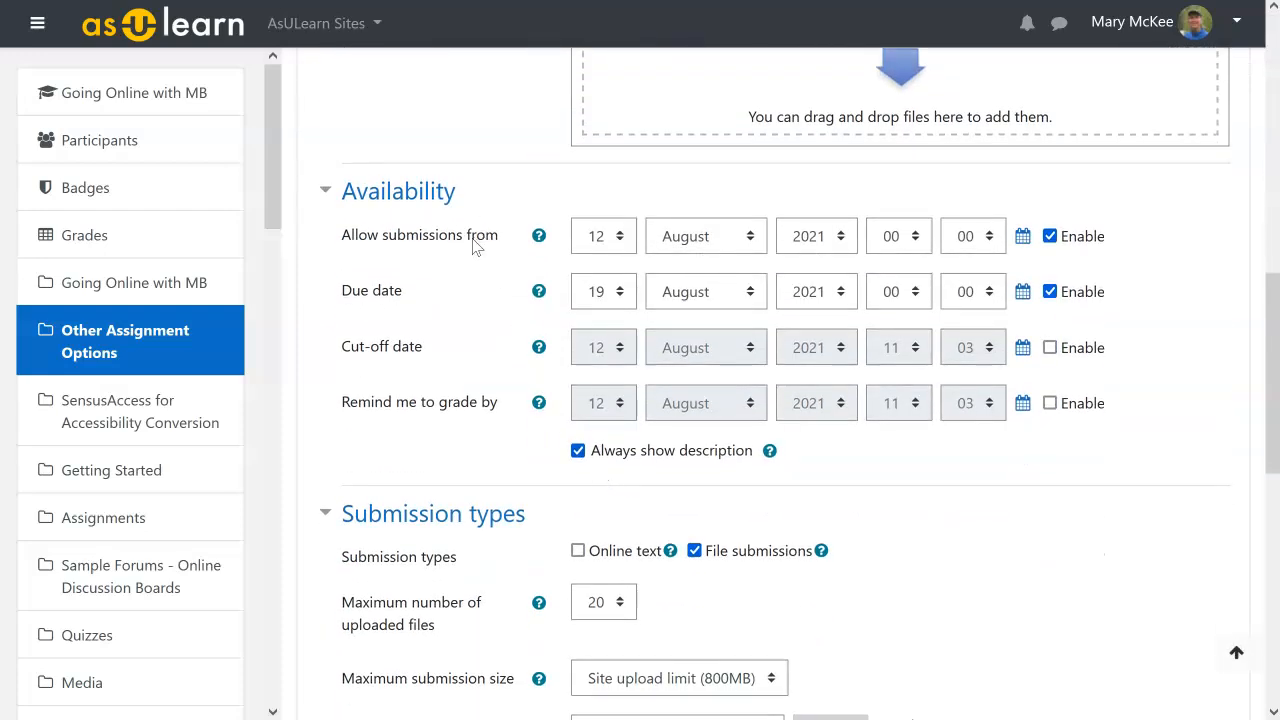
scroll(393, 425, down, 1)
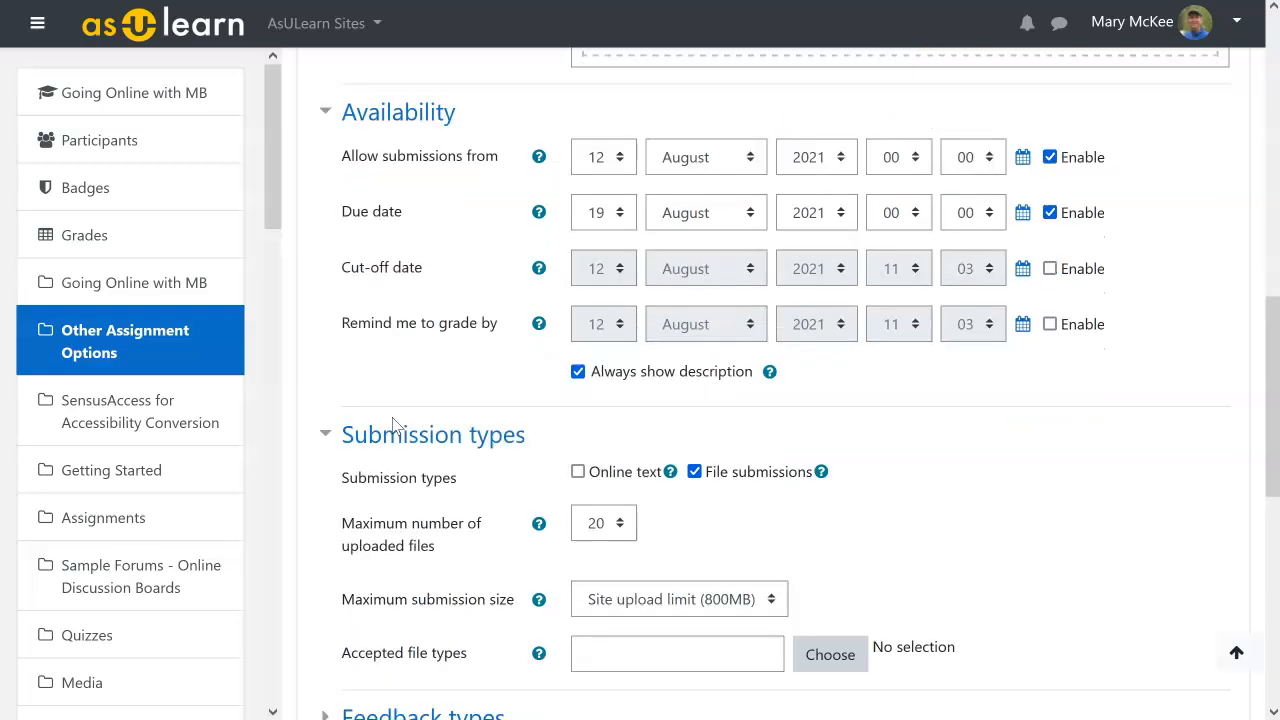
scroll(393, 425, down, 6)
click(388, 424)
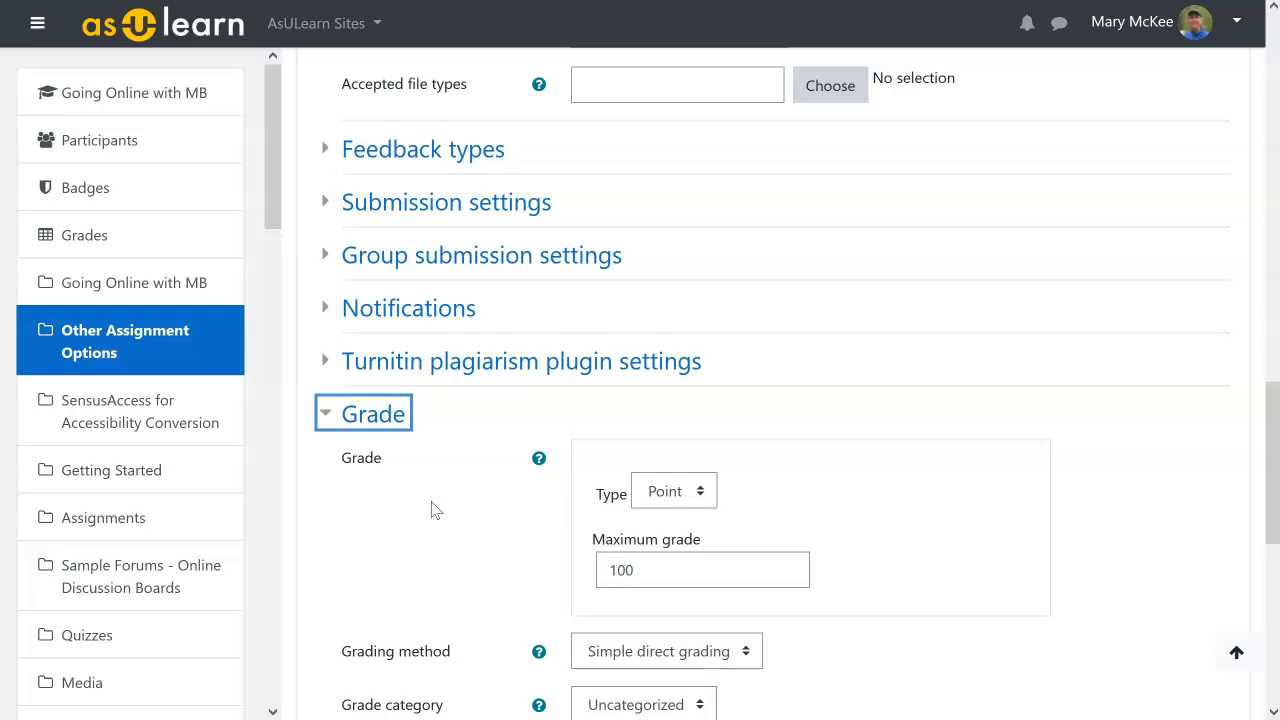
scroll(455, 525, down, 1)
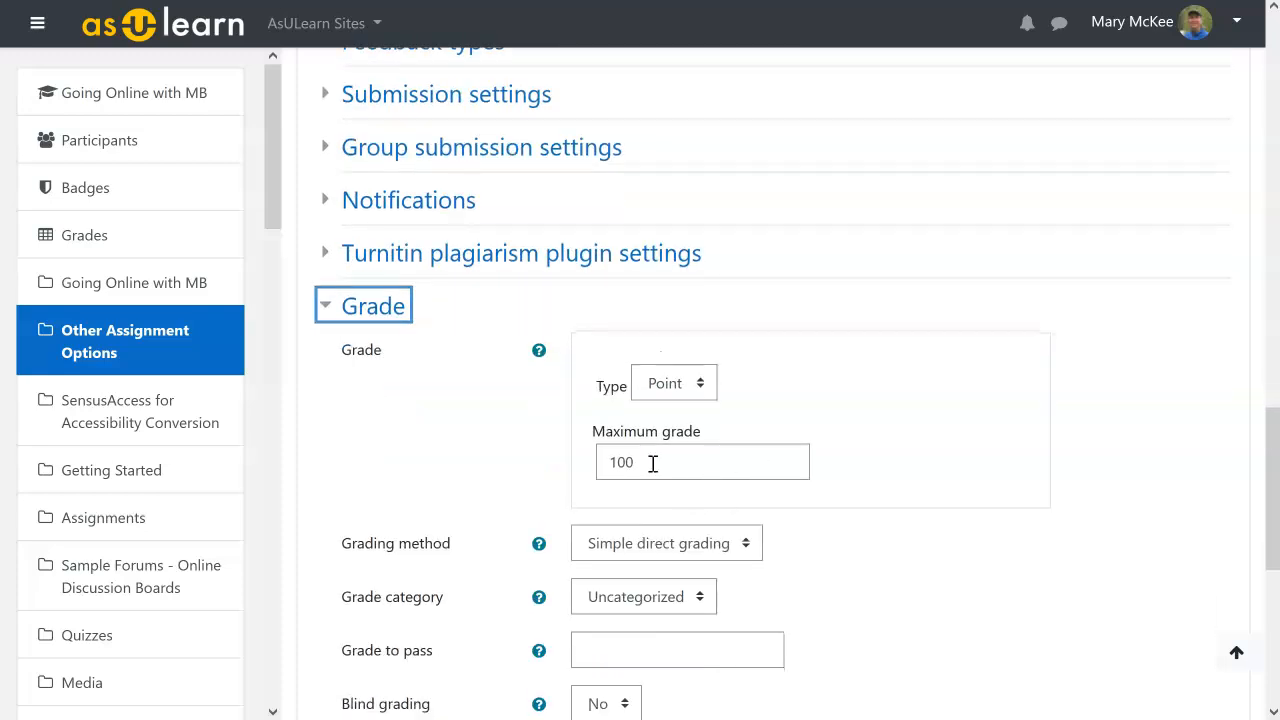
scroll(652, 463, down, 2)
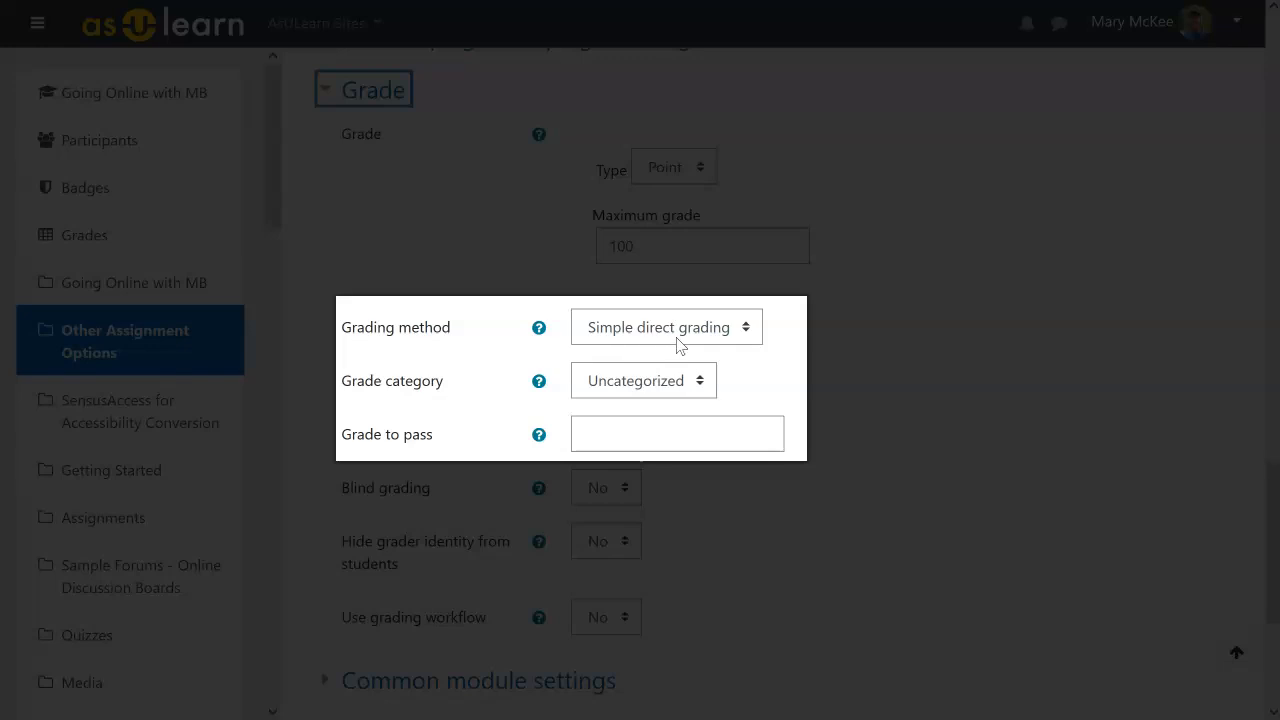
click(722, 343)
click(620, 425)
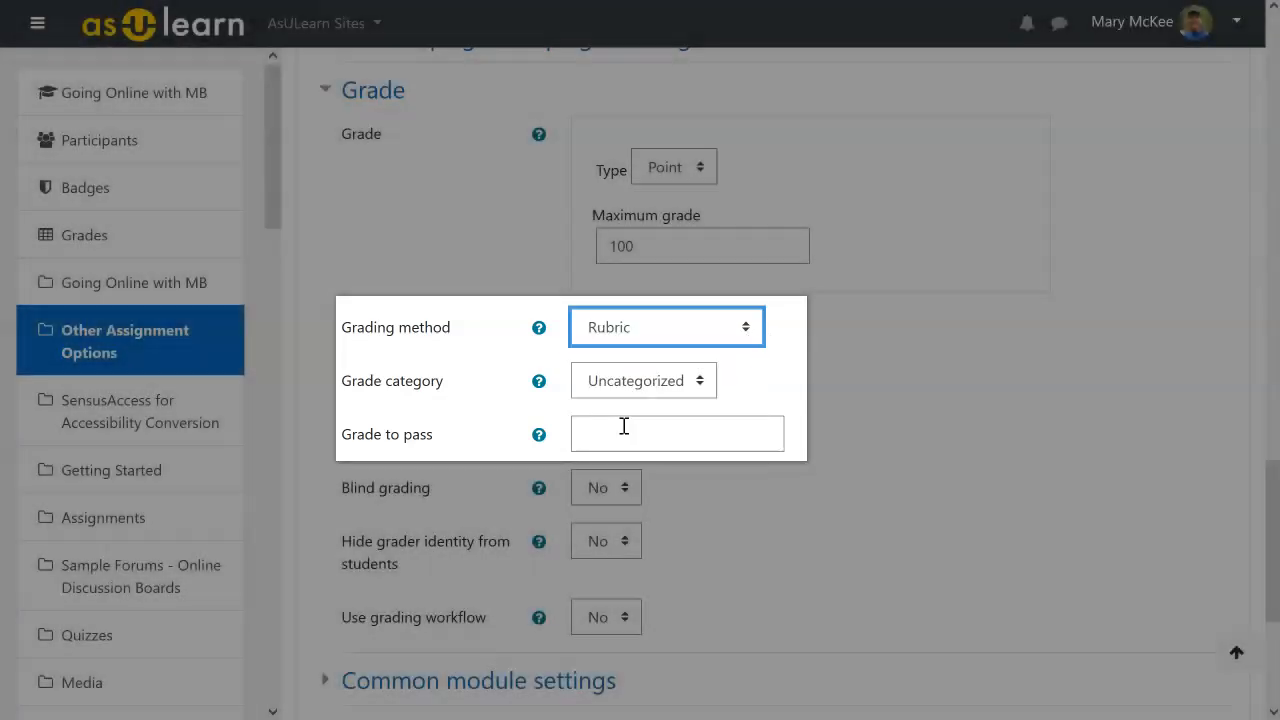
- Save and display the assignment, and start defining a new grading form from scratch
scroll(837, 506, down, 3)
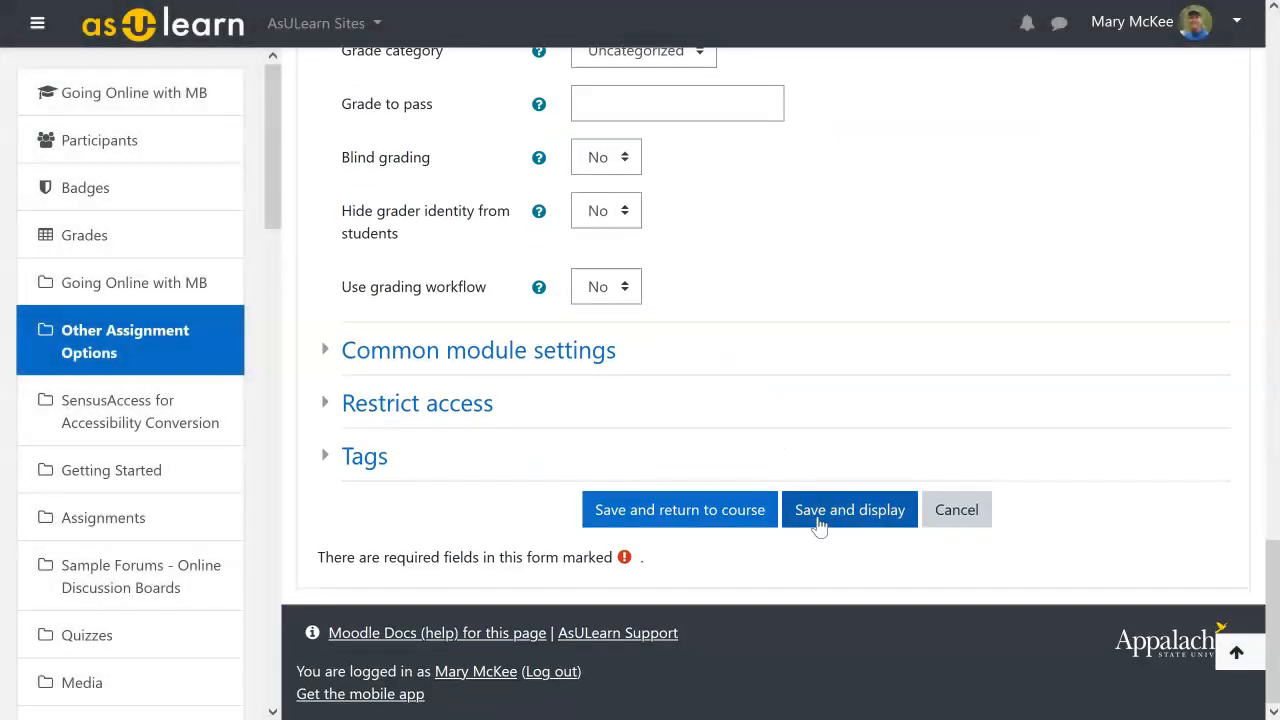
click(820, 520)
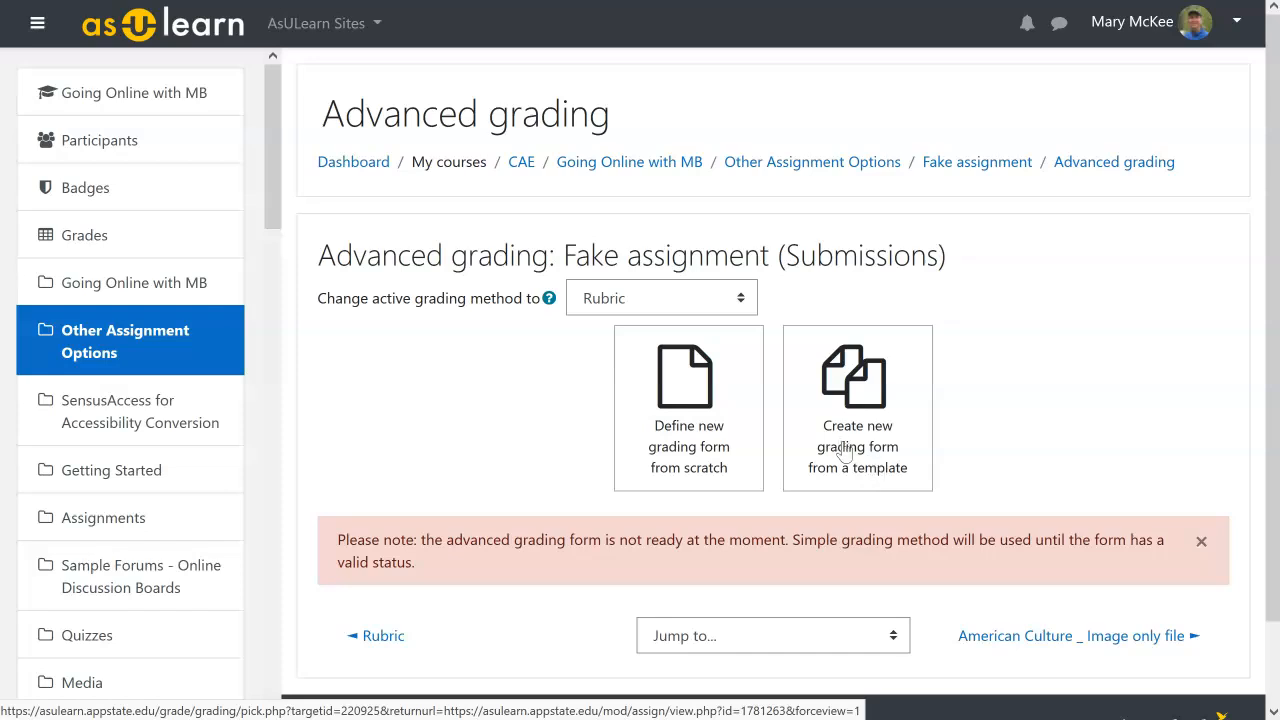
click(686, 458)
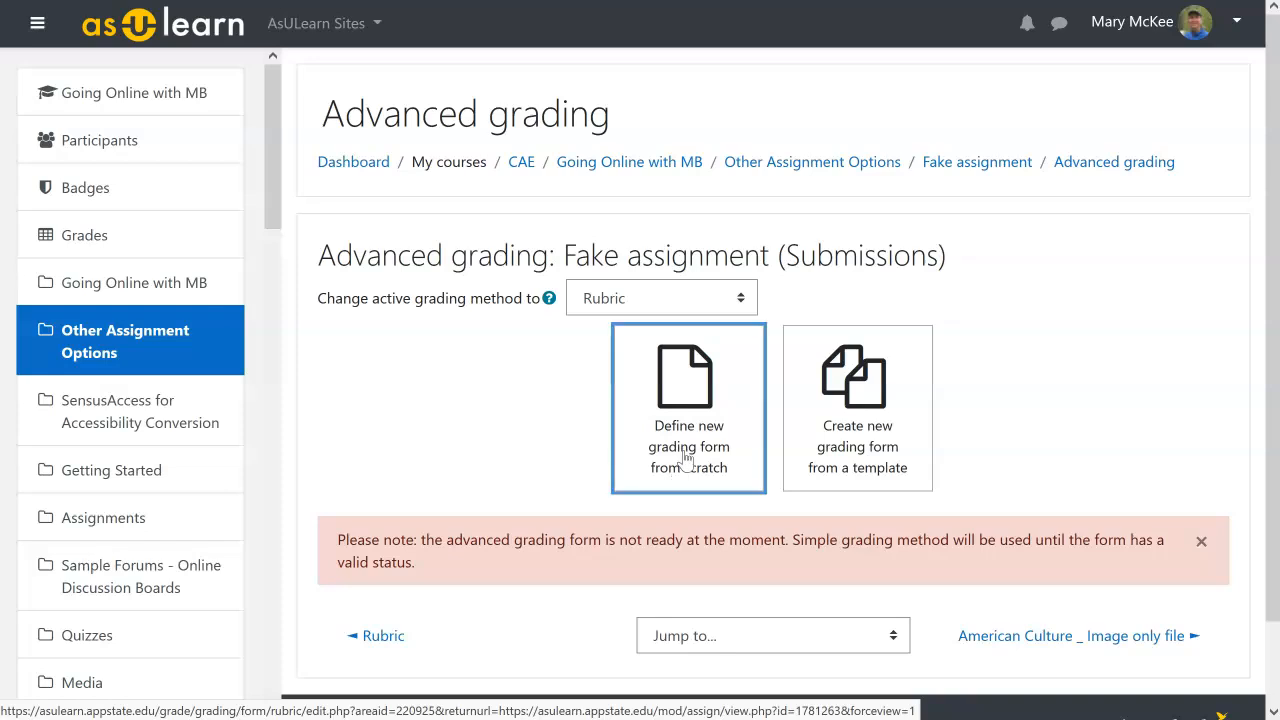
- Name the new rubric "fake" and enter "Grammar" as its first criterion
click(627, 281)
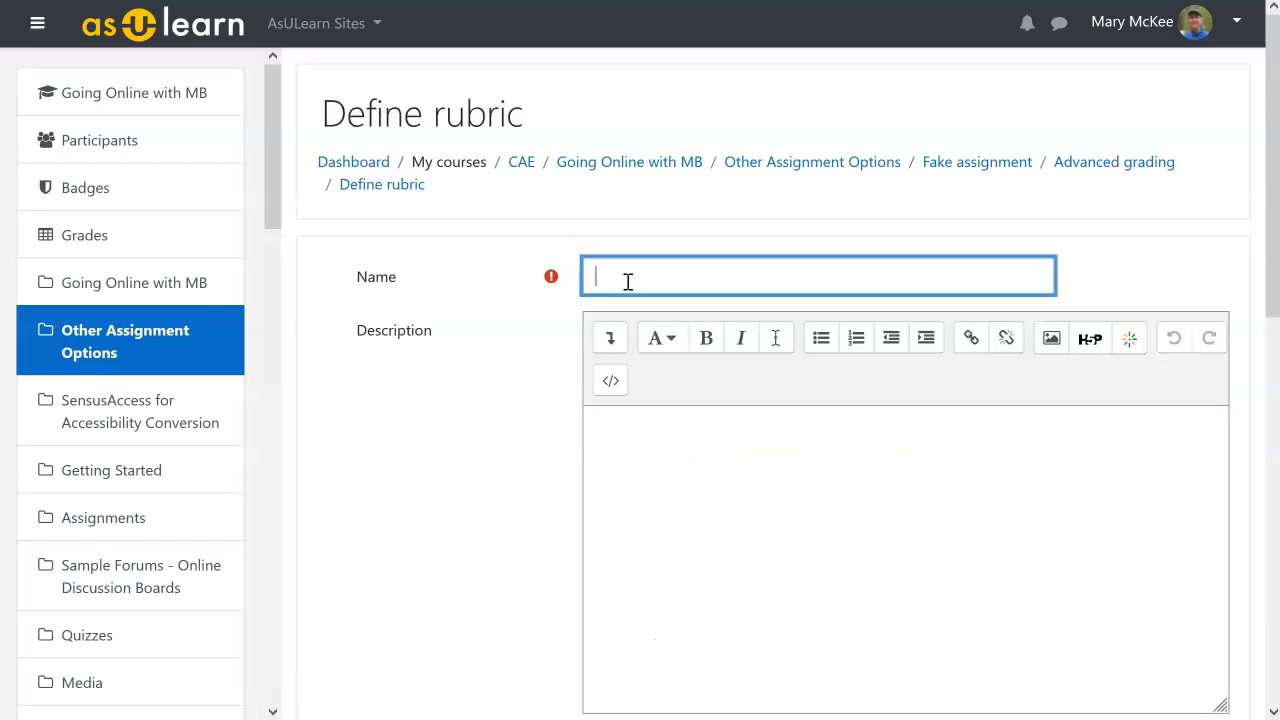
text(fake)
scroll(720, 460, down, 2)
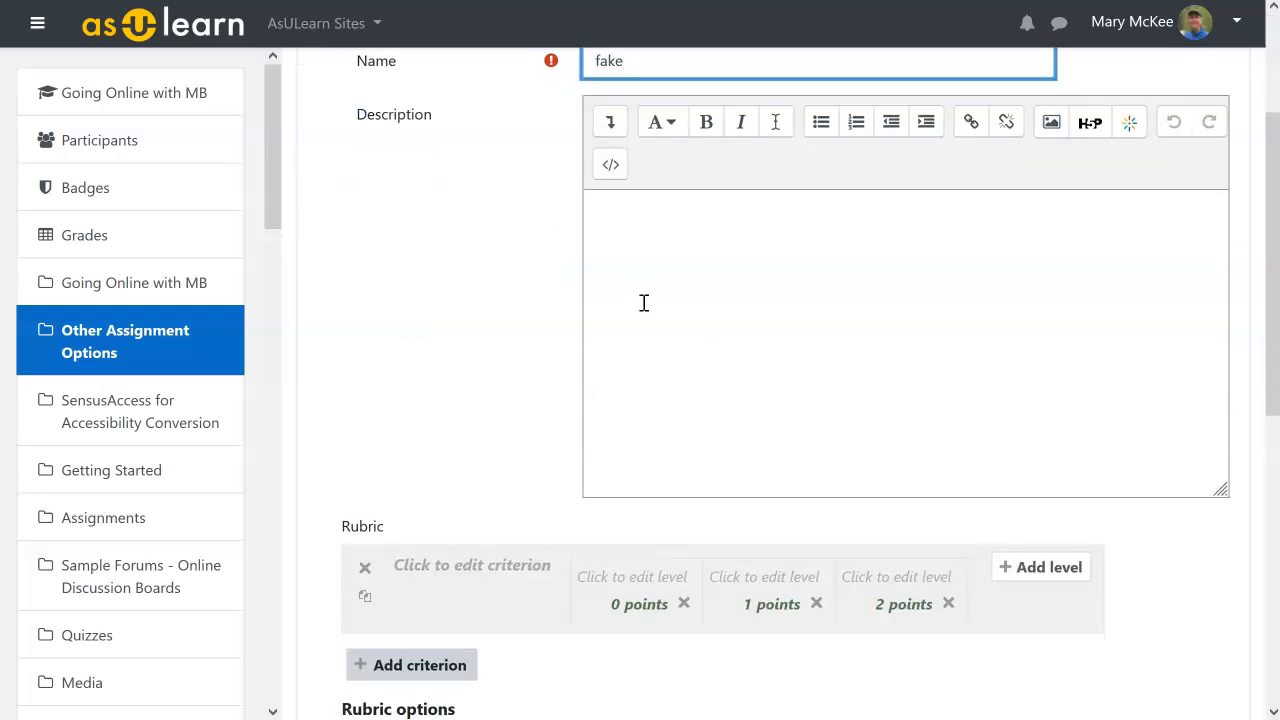
scroll(644, 303, down, 2)
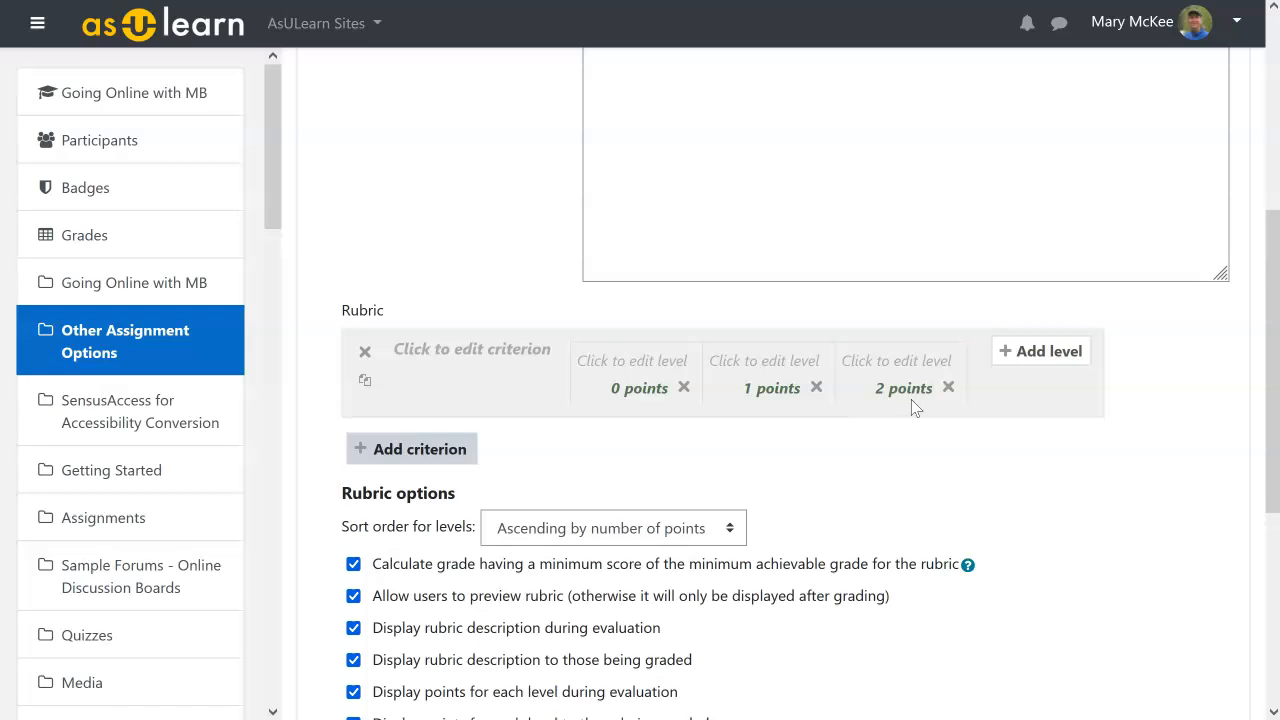
click(414, 349)
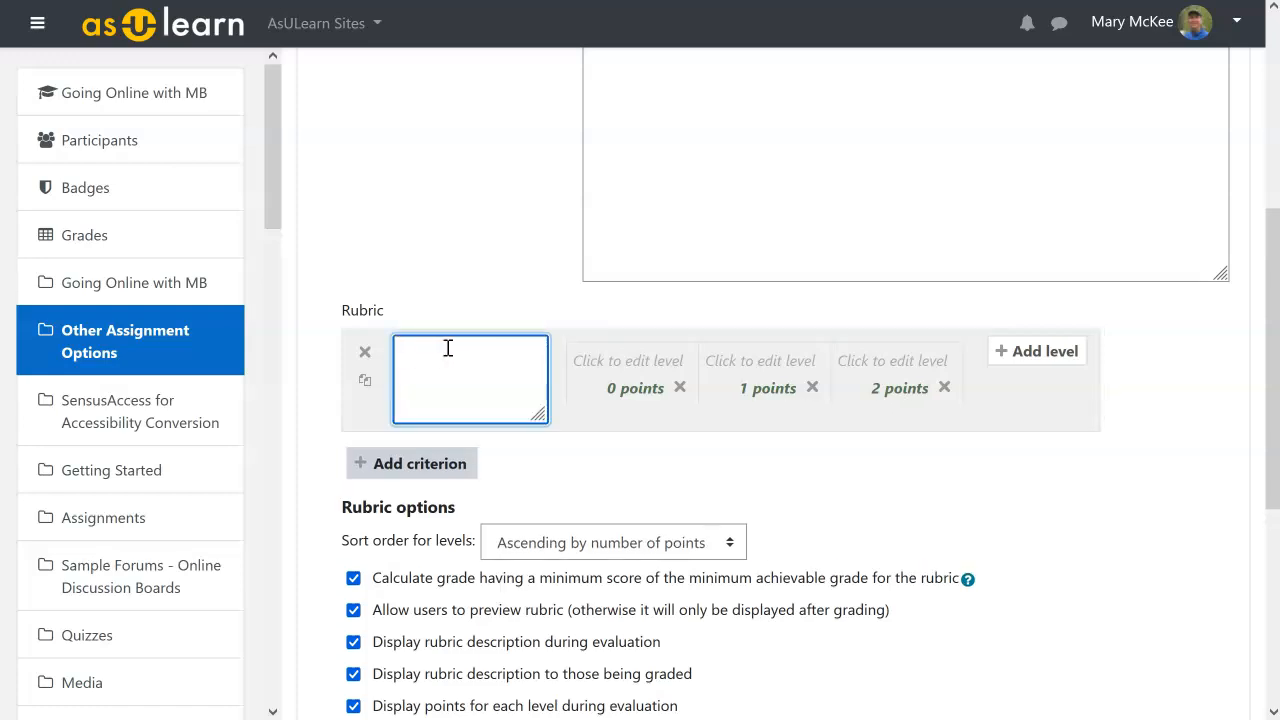
text(Grammar)
click(628, 410)
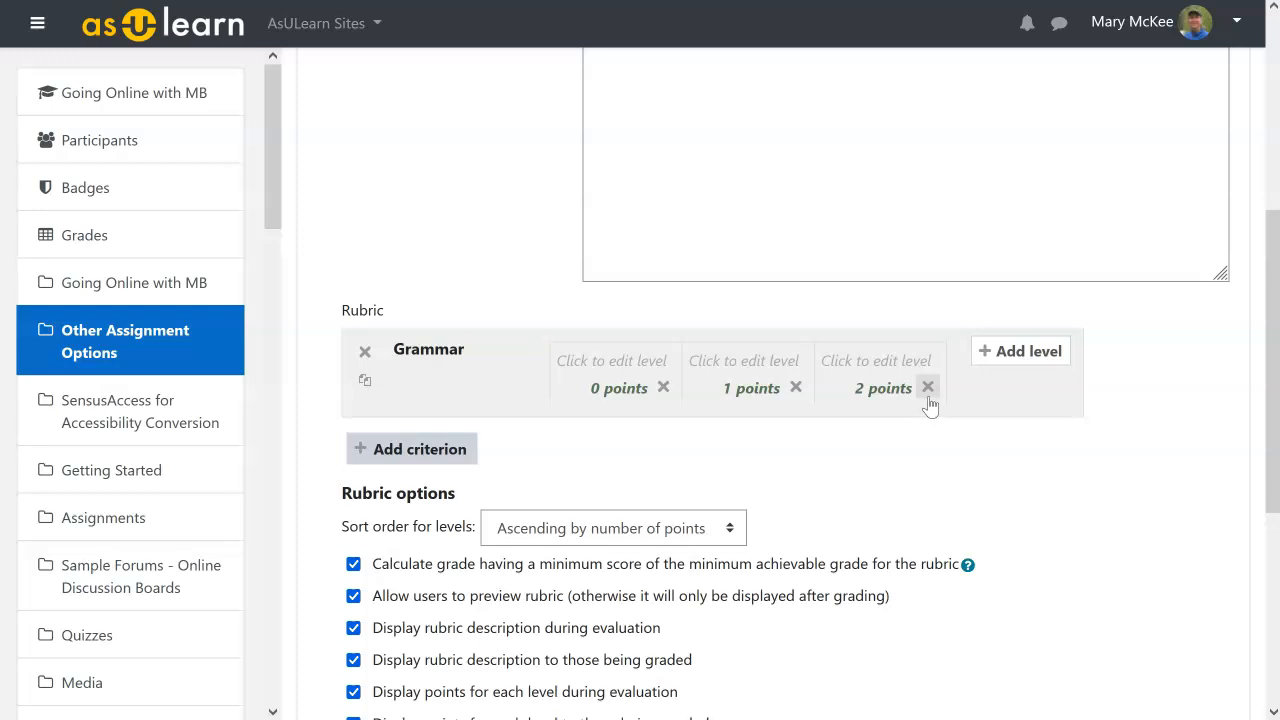
- Add a 3-point level to the Grammar criterion and describe its four levels as 0, 1, 2 and 3
click(1022, 362)
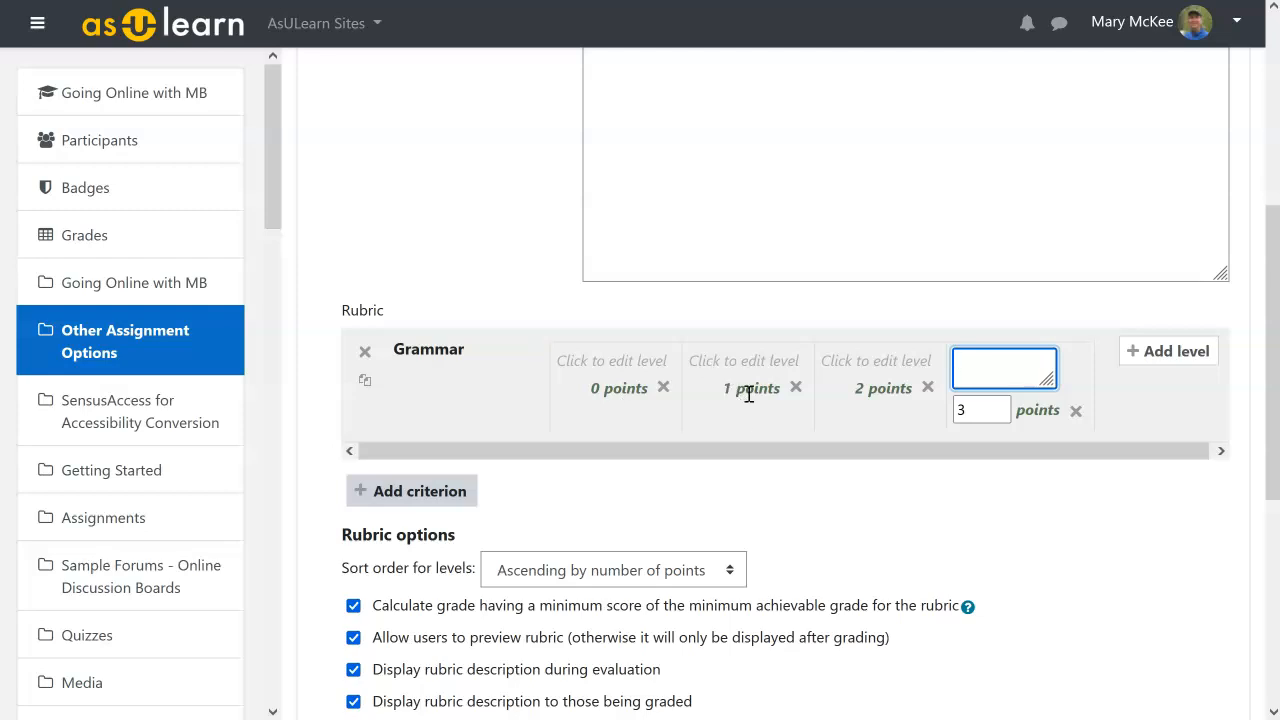
click(634, 361)
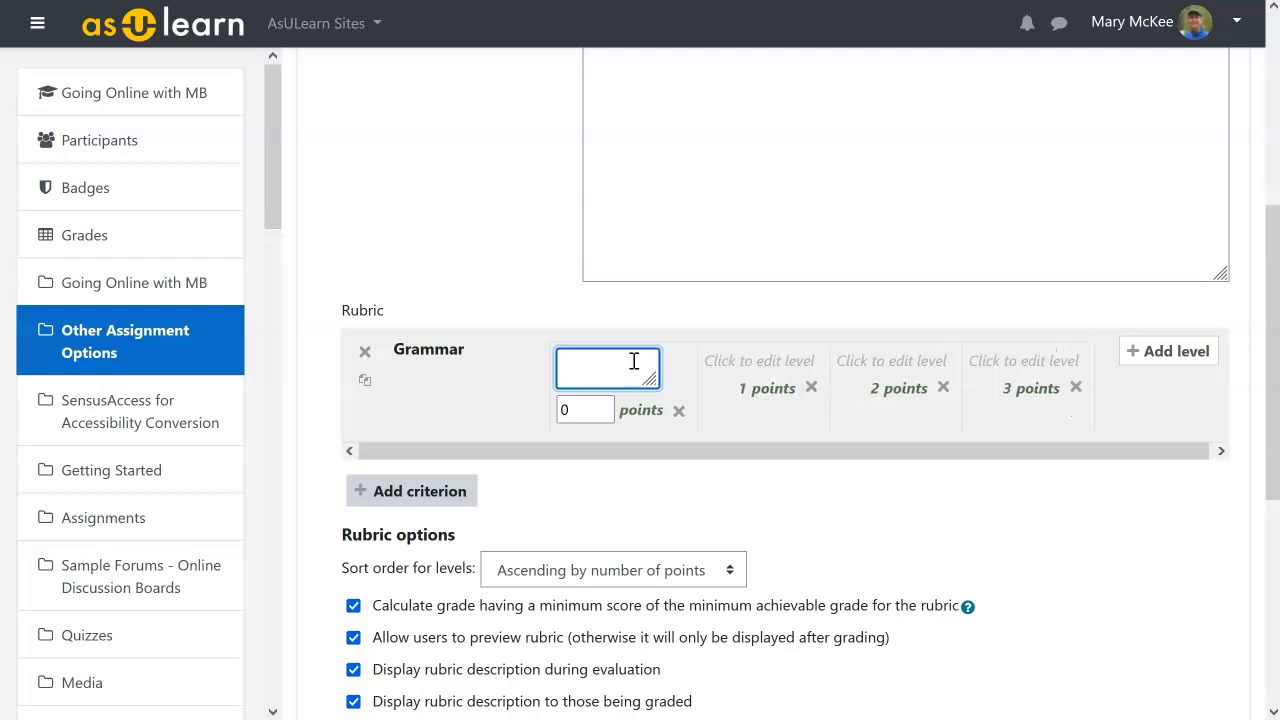
text(0)
click(745, 362)
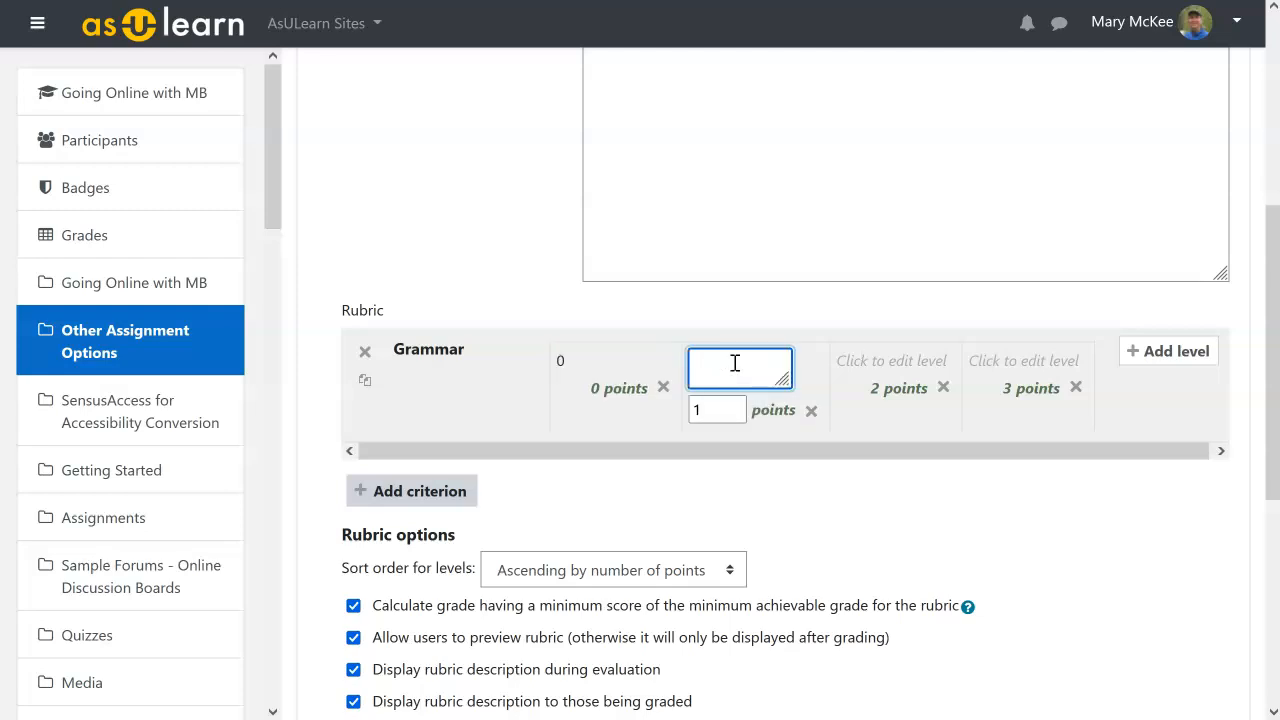
text(1)
click(874, 366)
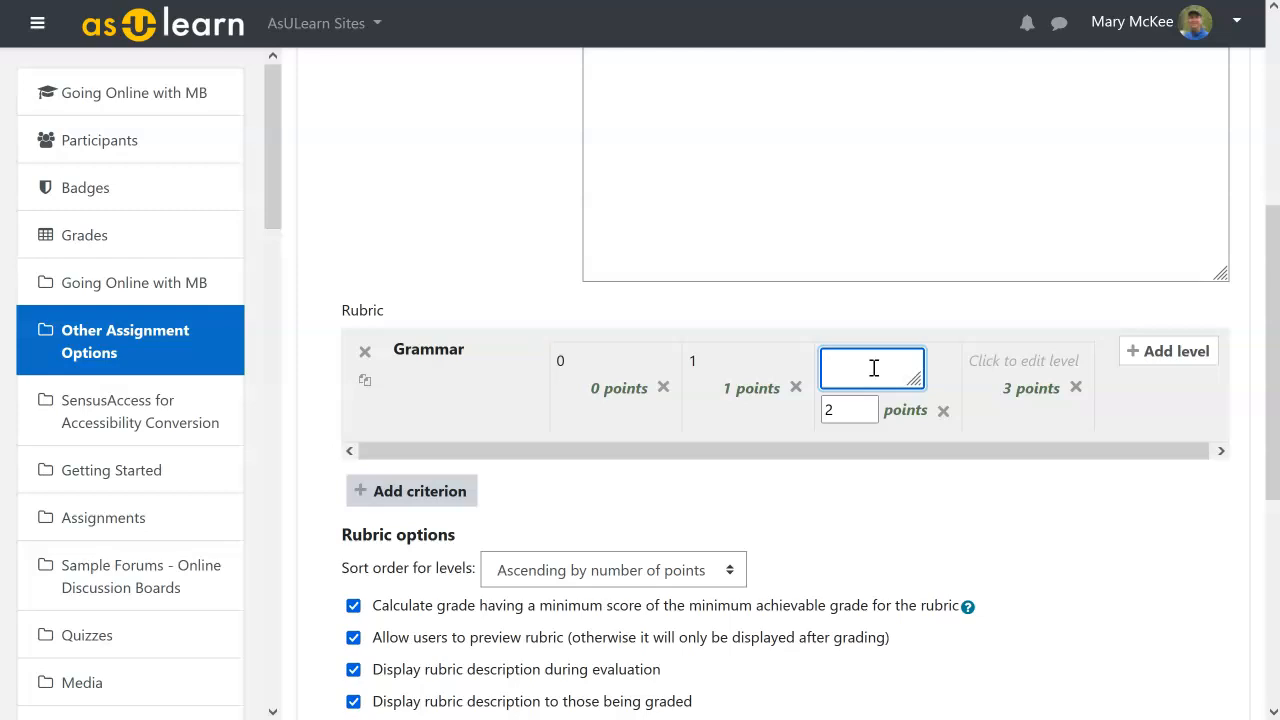
text(2)
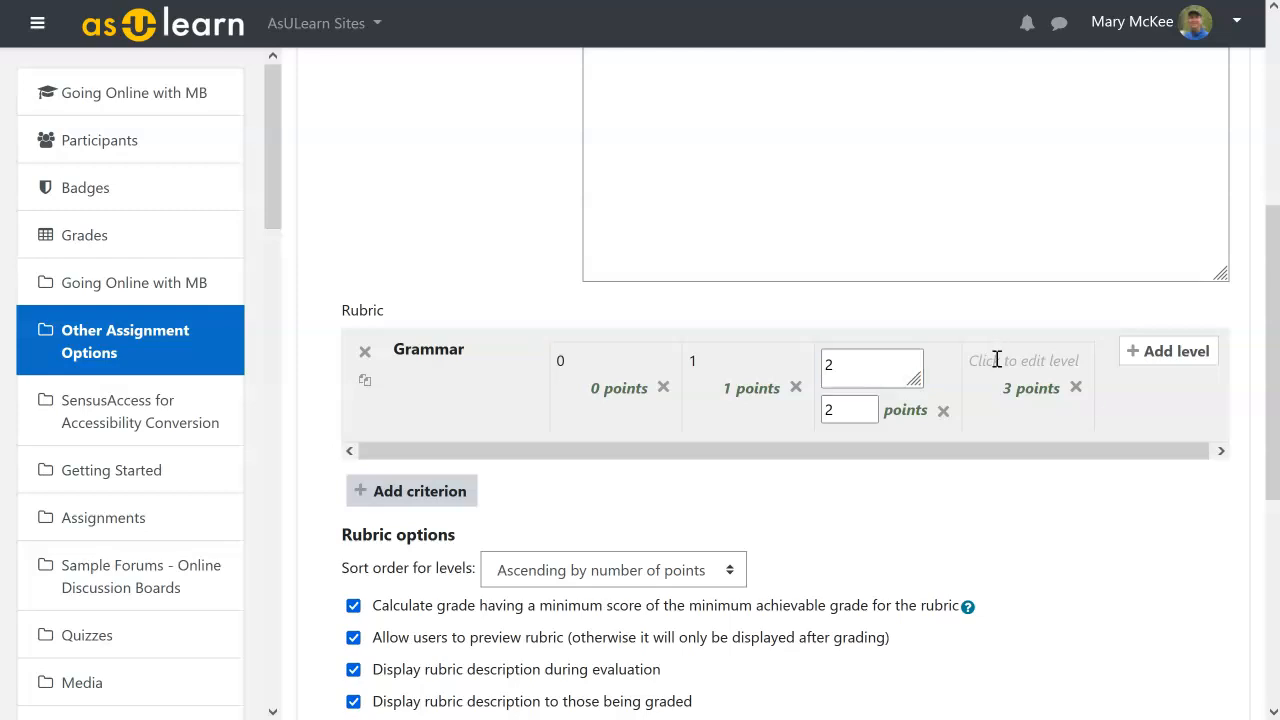
click(997, 360)
text(3)
click(1115, 515)
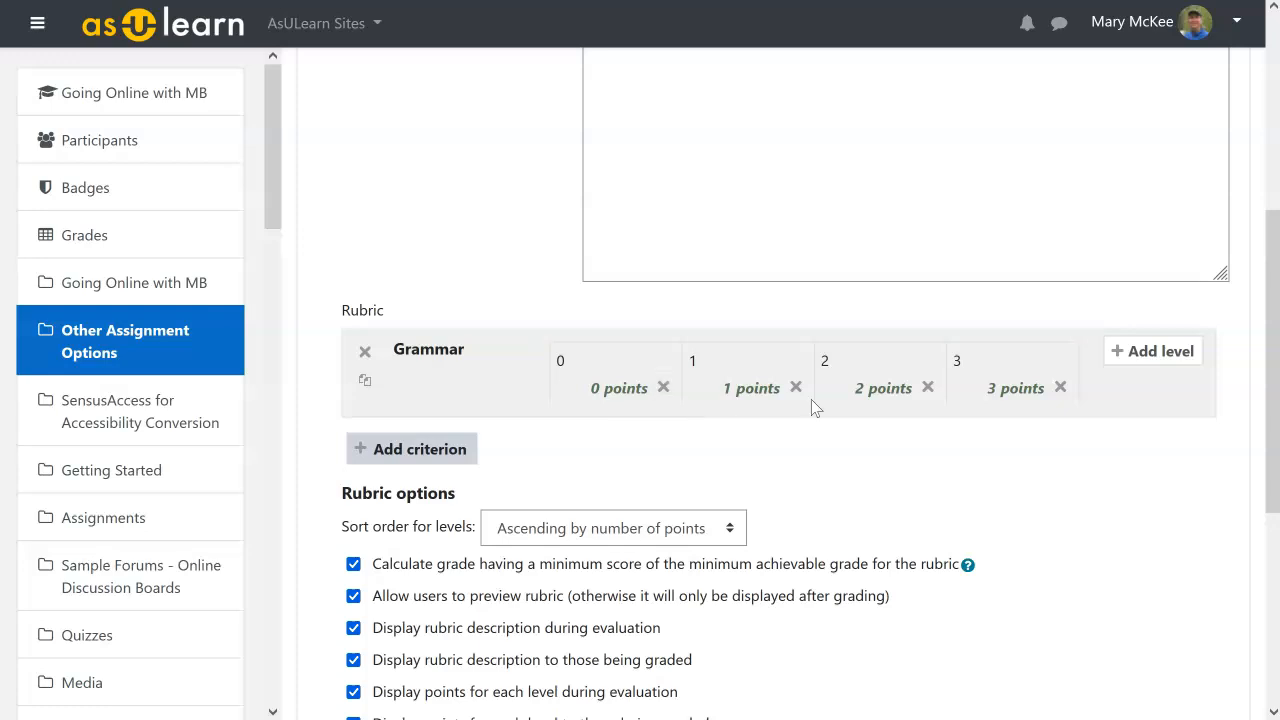
- Add a fifth level to the Grammar criterion, worth 5 points and described as 5
click(1131, 352)
double_click(1105, 403)
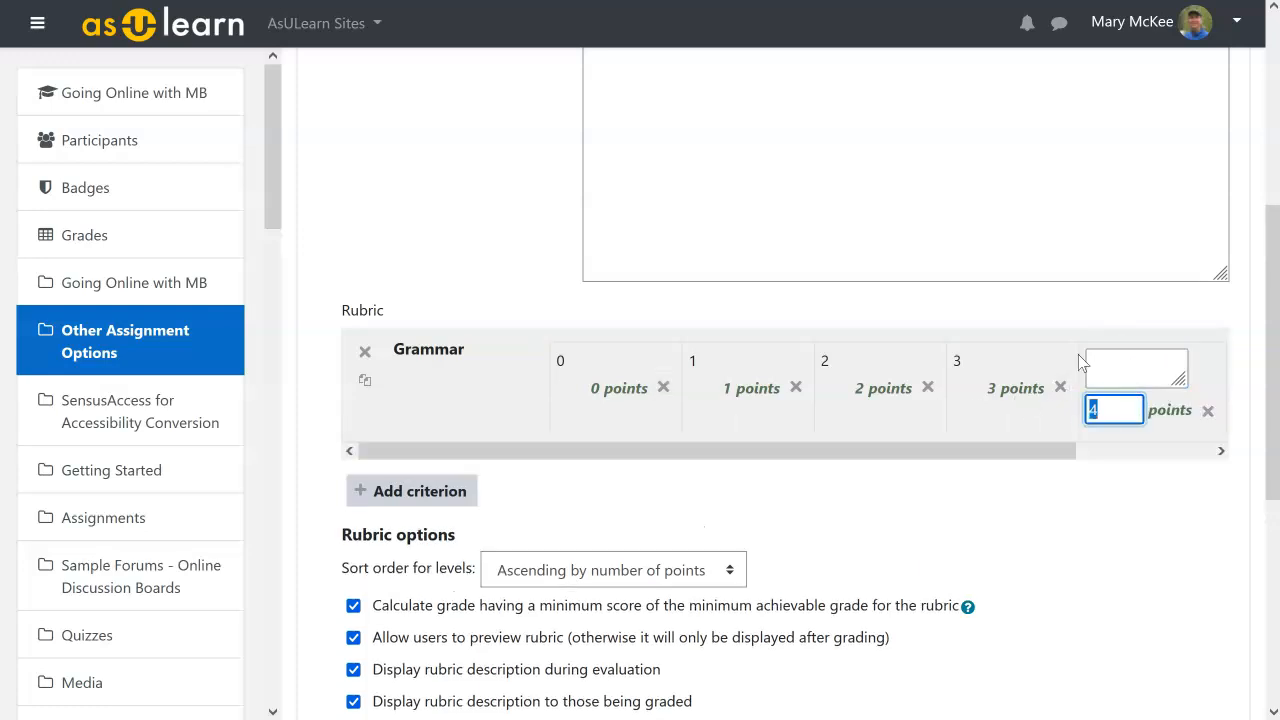
text(5)
click(1124, 365)
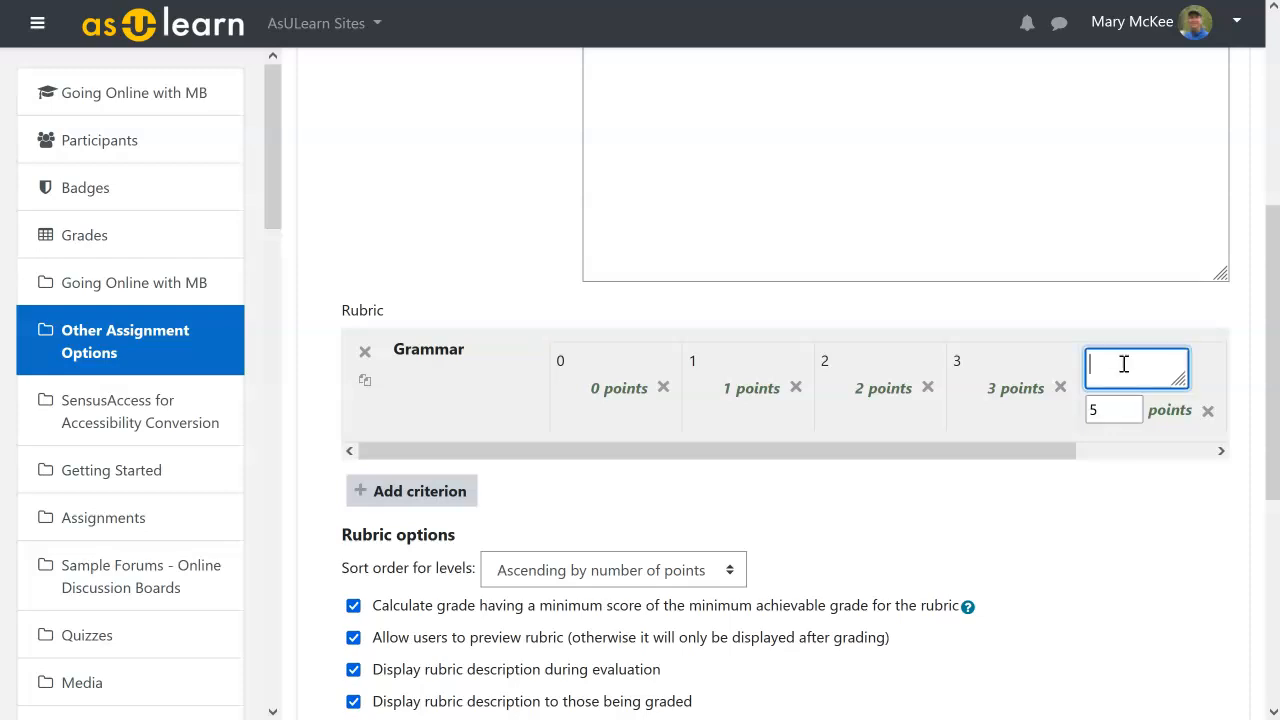
text(5)
click(790, 518)
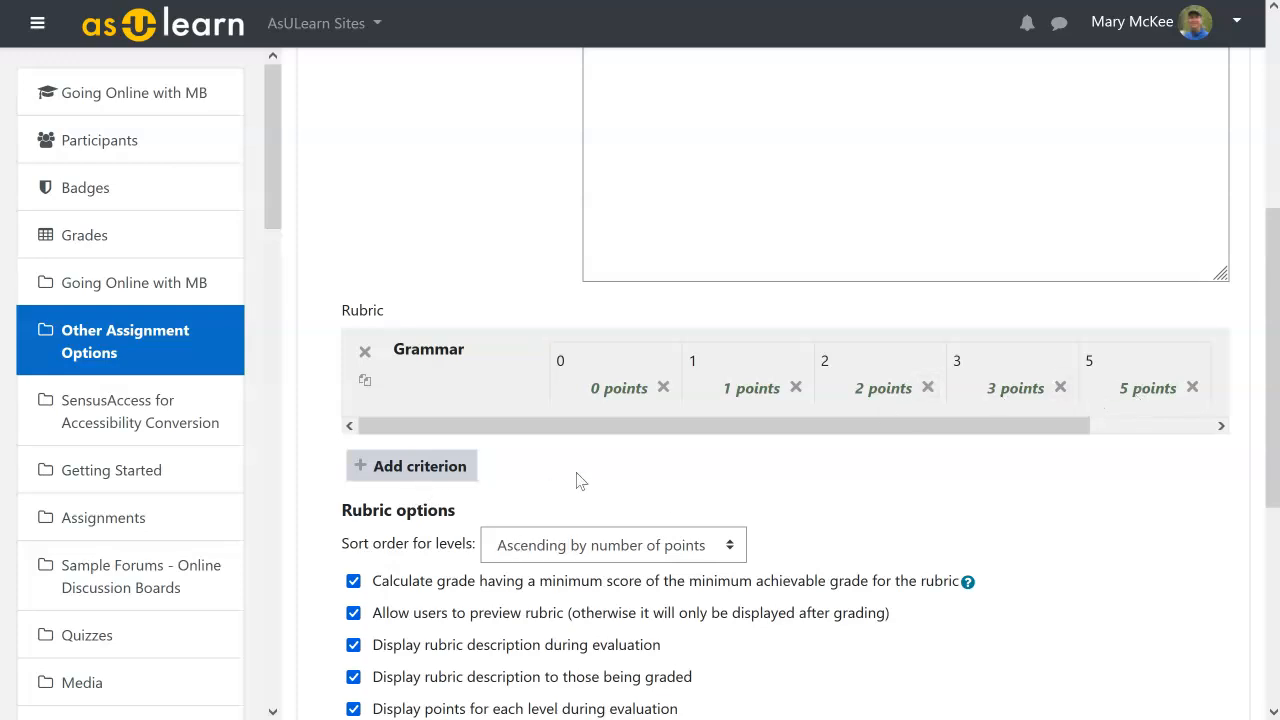
- Add a second criterion named "Development of Thesis" and describe its 0-point and 1-point levels as 0 and 1
click(396, 478)
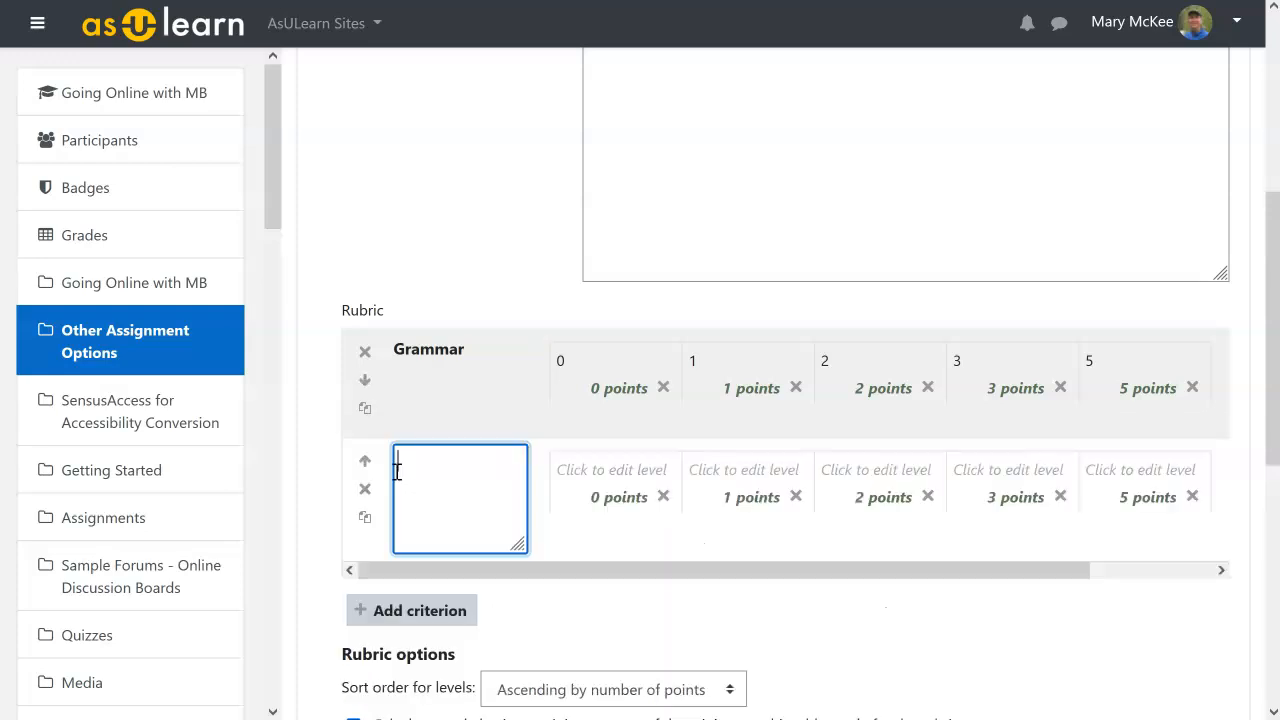
text(Development of Thesis)
click(596, 500)
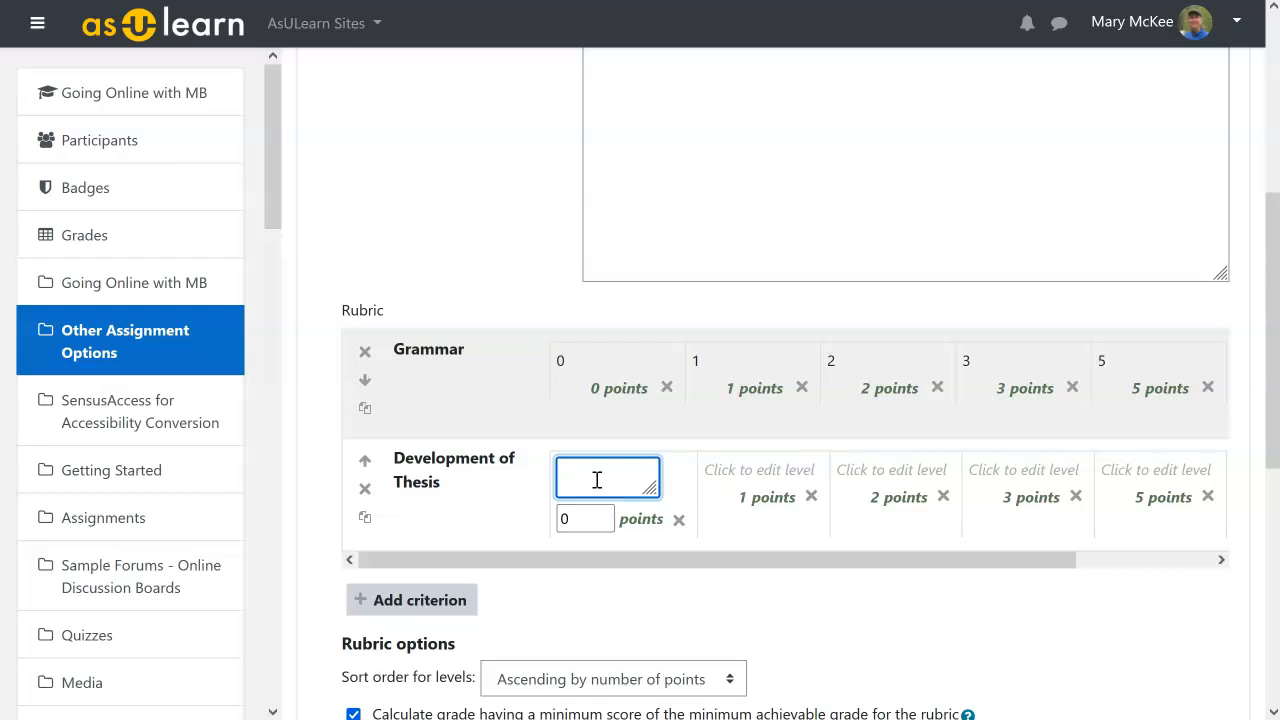
text(0)
click(742, 468)
text(1)
click(866, 472)
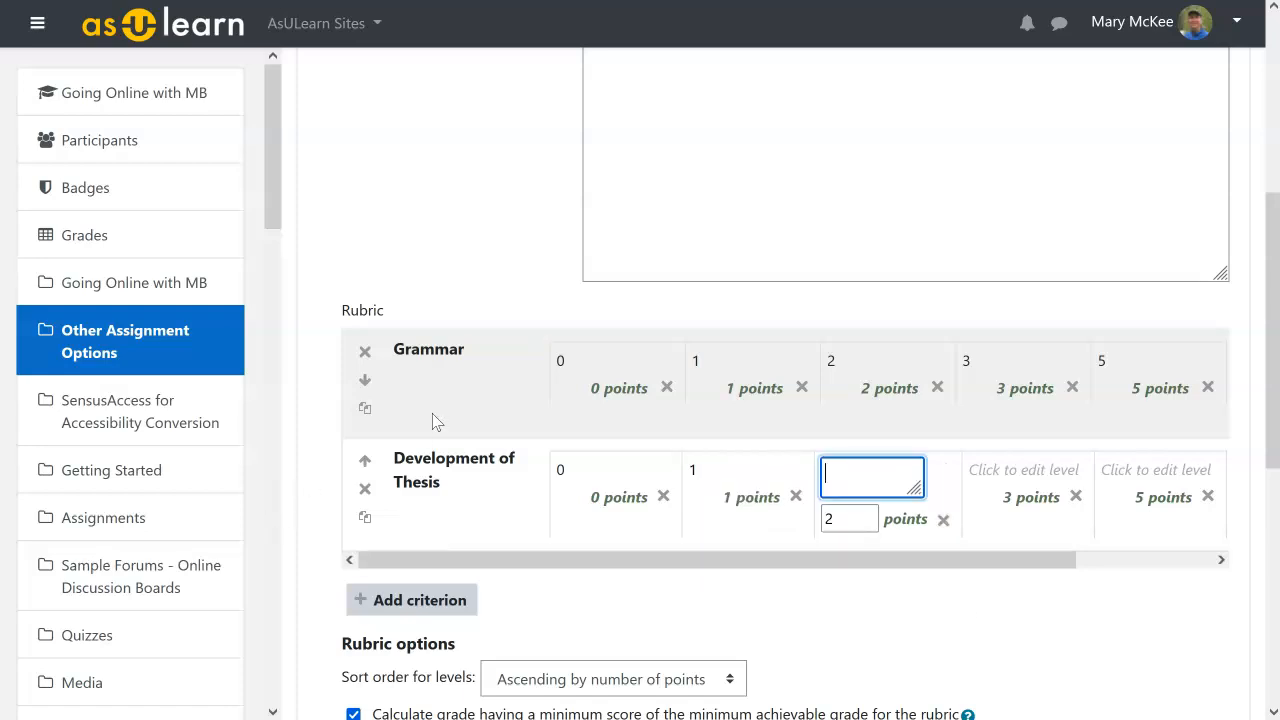
- Add levels worth 6 through 11 points to the Development of Thesis criterion, and save the rubric as ready for use
drag(1020, 562, 1254, 557)
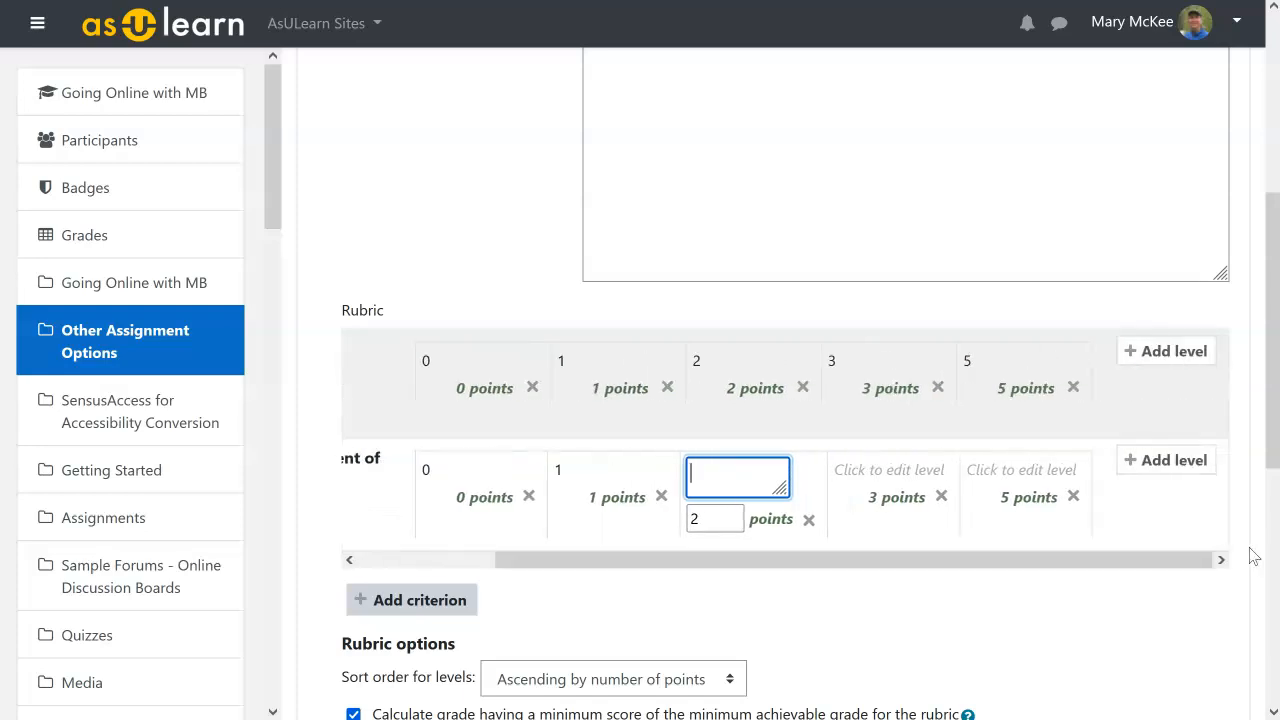
click(1172, 465)
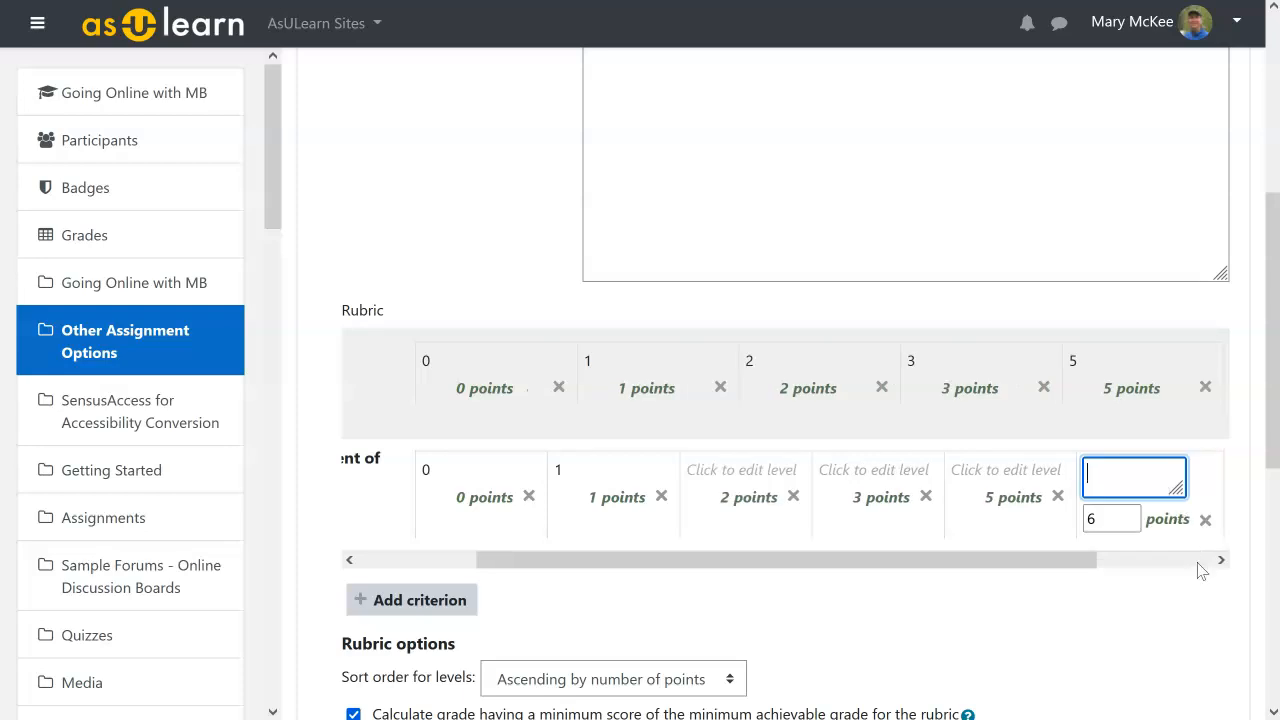
drag(1071, 560, 1195, 562)
click(1190, 470)
click(1190, 465)
drag(1040, 556, 1160, 560)
click(1163, 456)
drag(1034, 560, 1150, 560)
click(1165, 460)
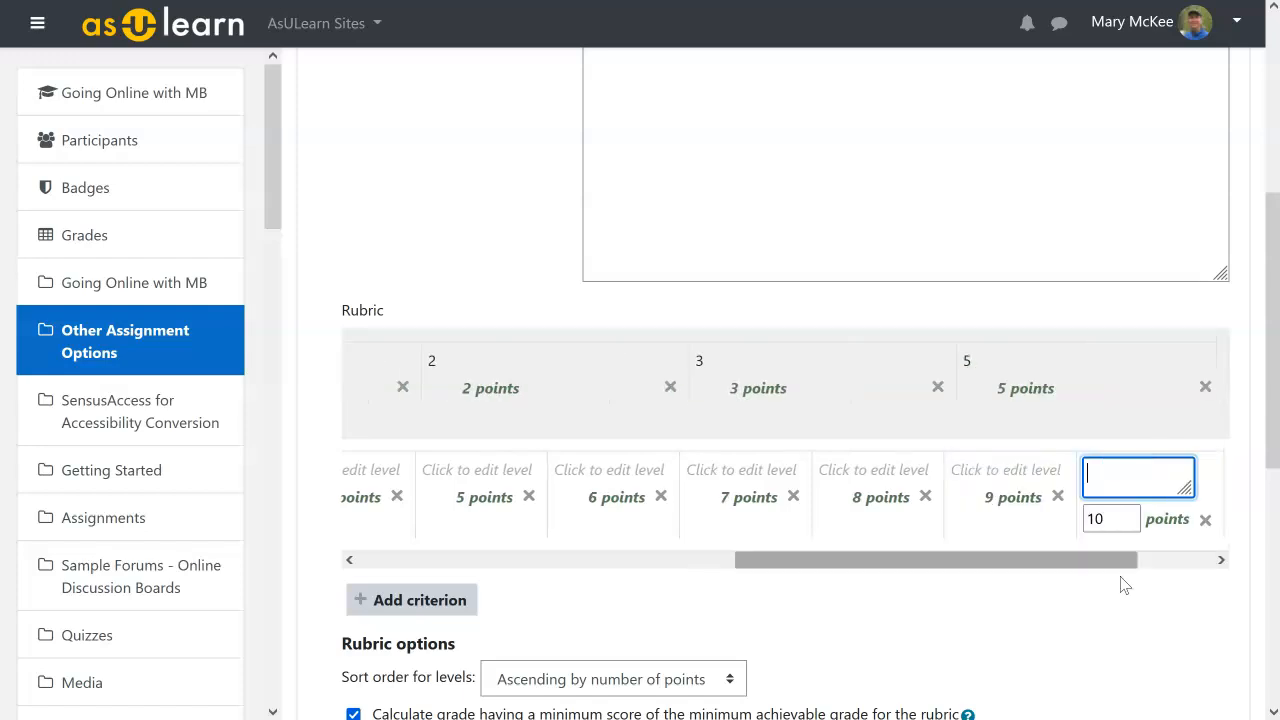
drag(1066, 560, 1150, 560)
click(1180, 466)
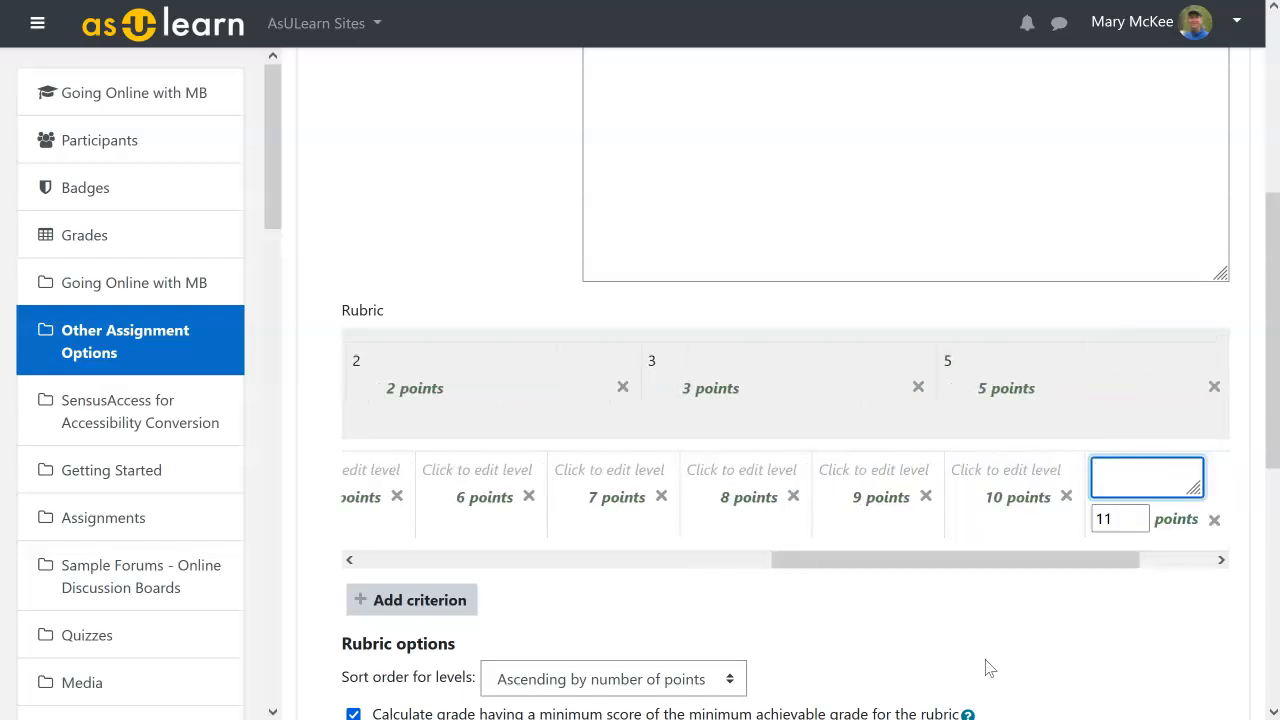
scroll(773, 673, down, 5)
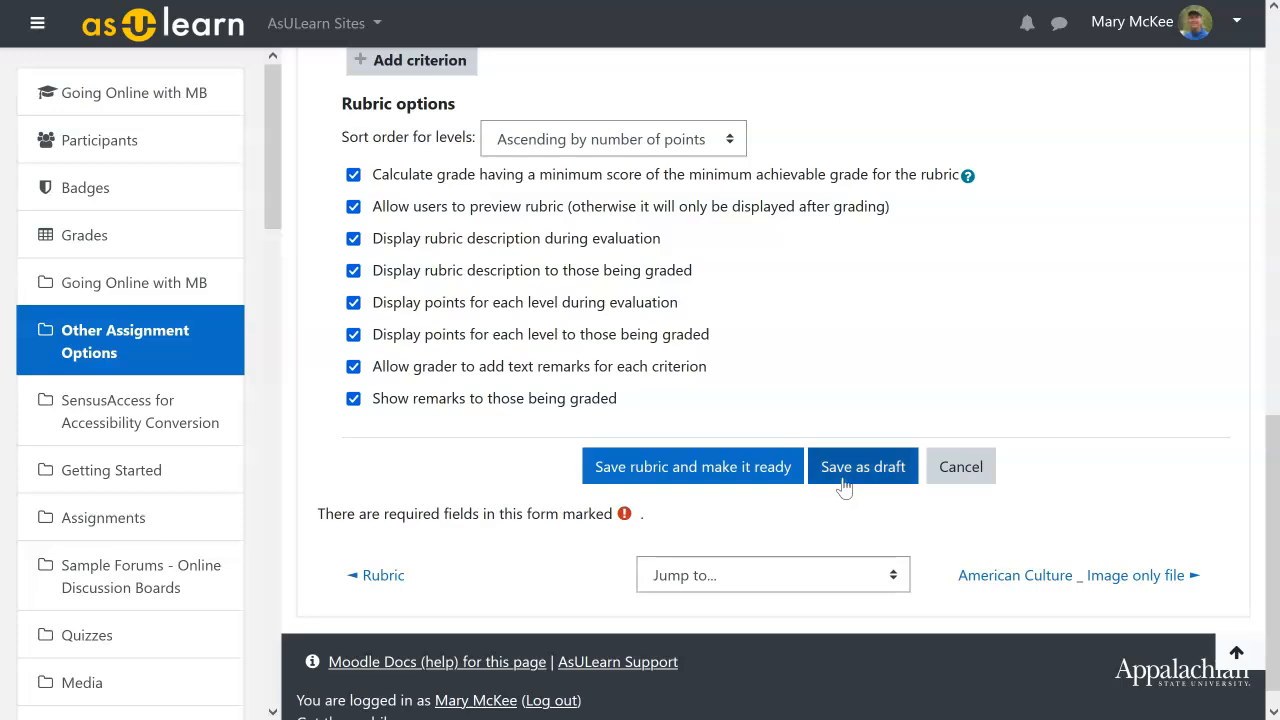
click(735, 467)
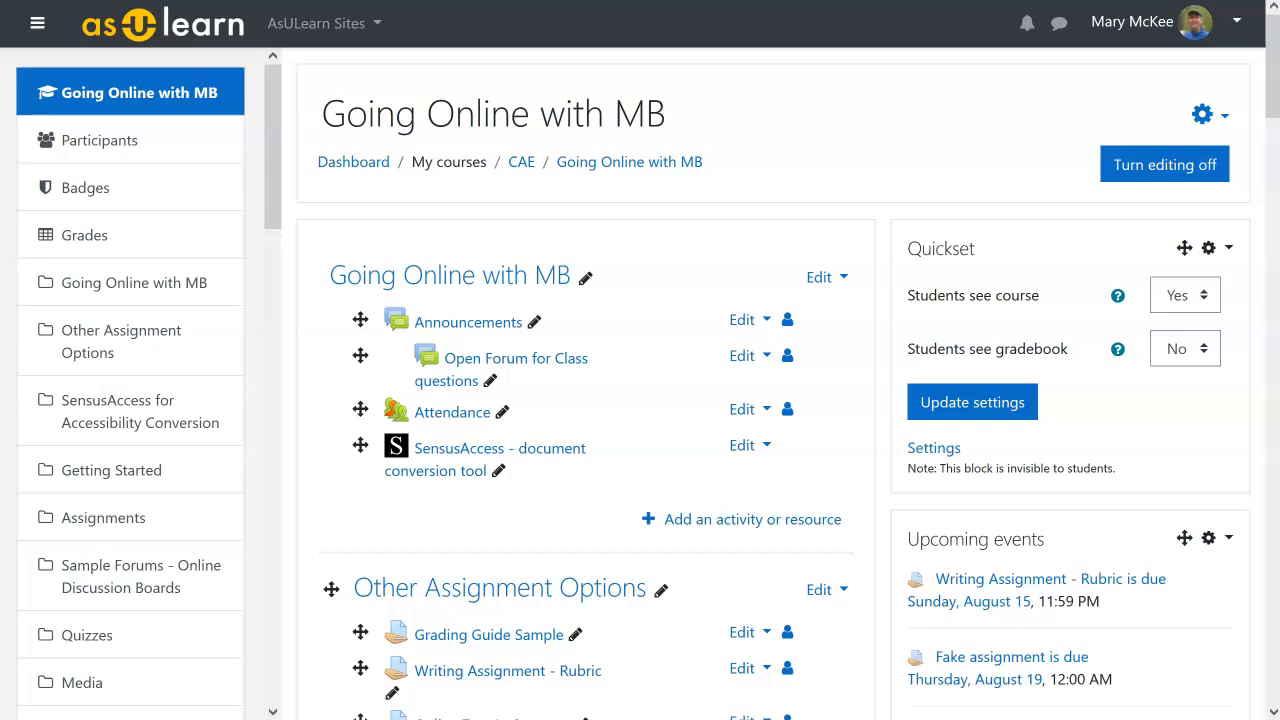
- Open the Writing Assignment - Rubric activity's current grading form definition and examine its criteria, levels and rubric options
click(440, 672)
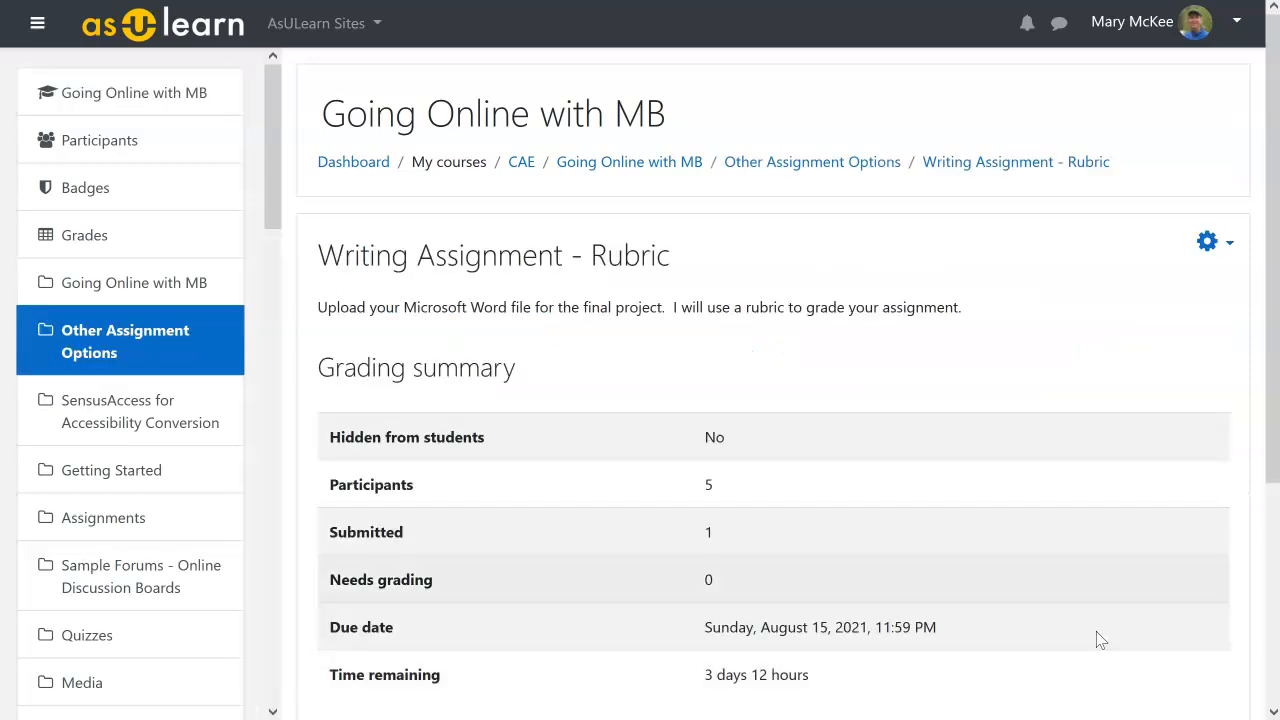
click(1210, 244)
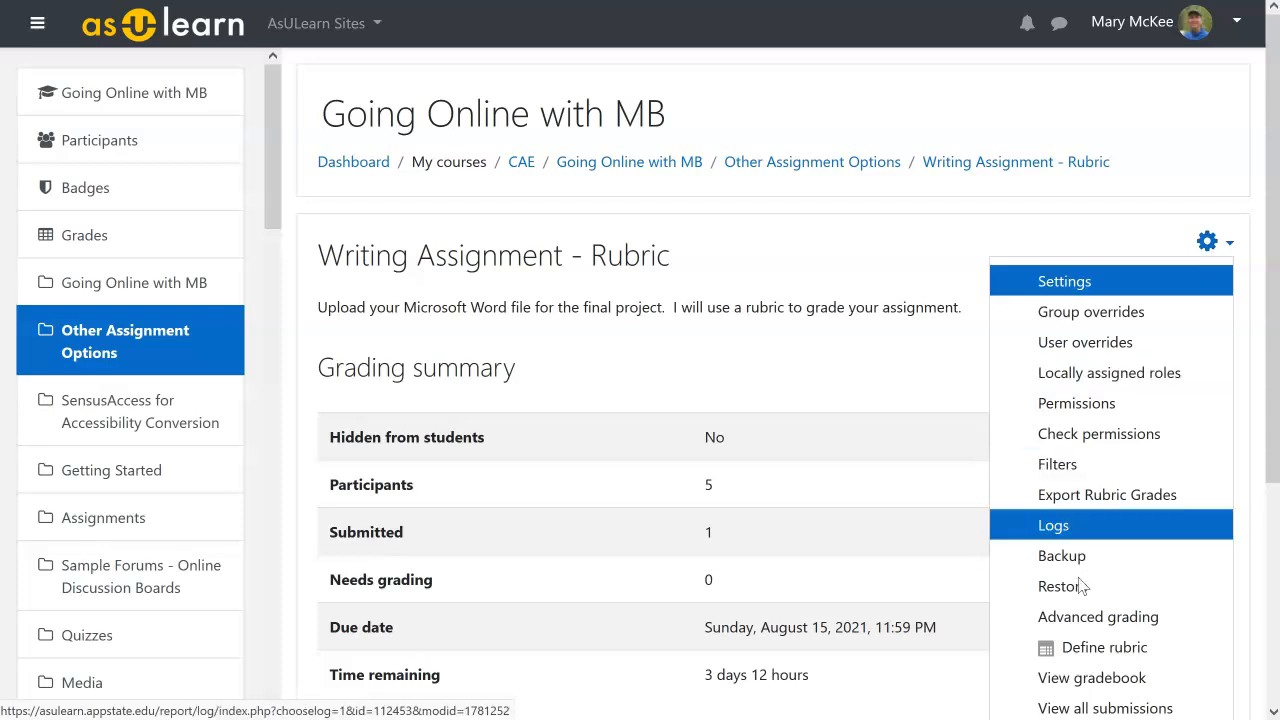
click(1076, 620)
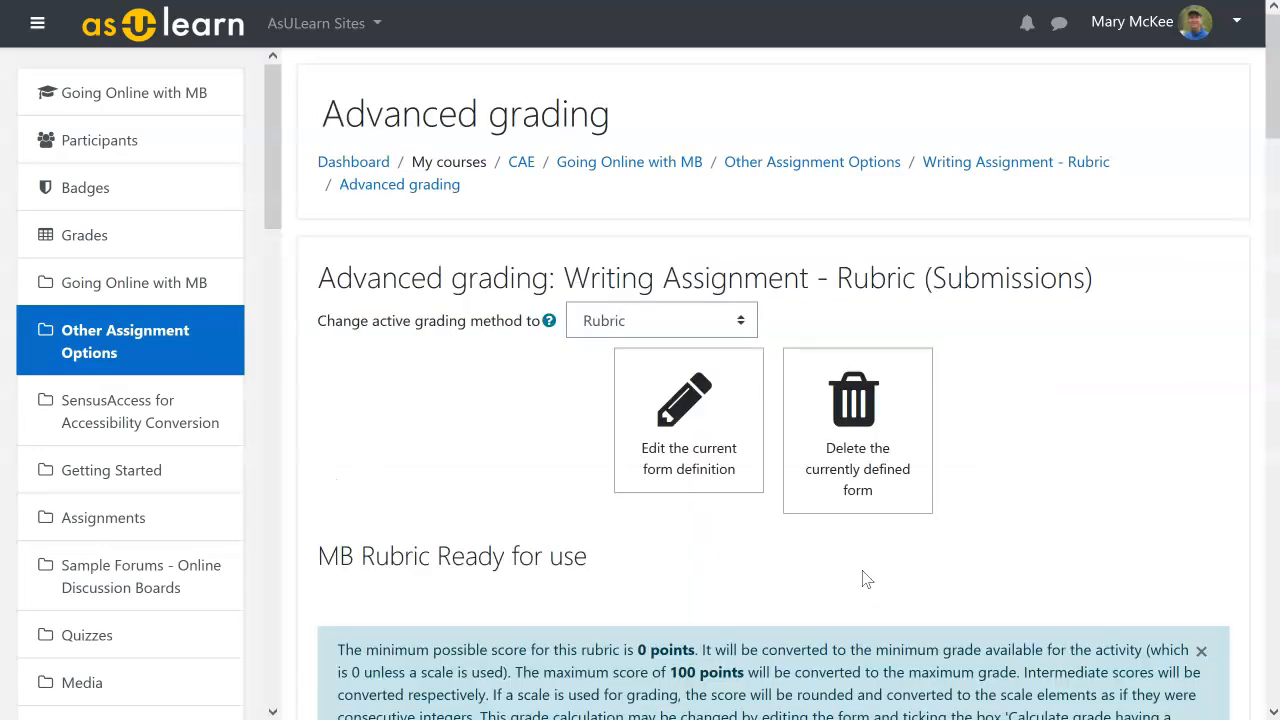
click(747, 474)
scroll(746, 477, down, 6)
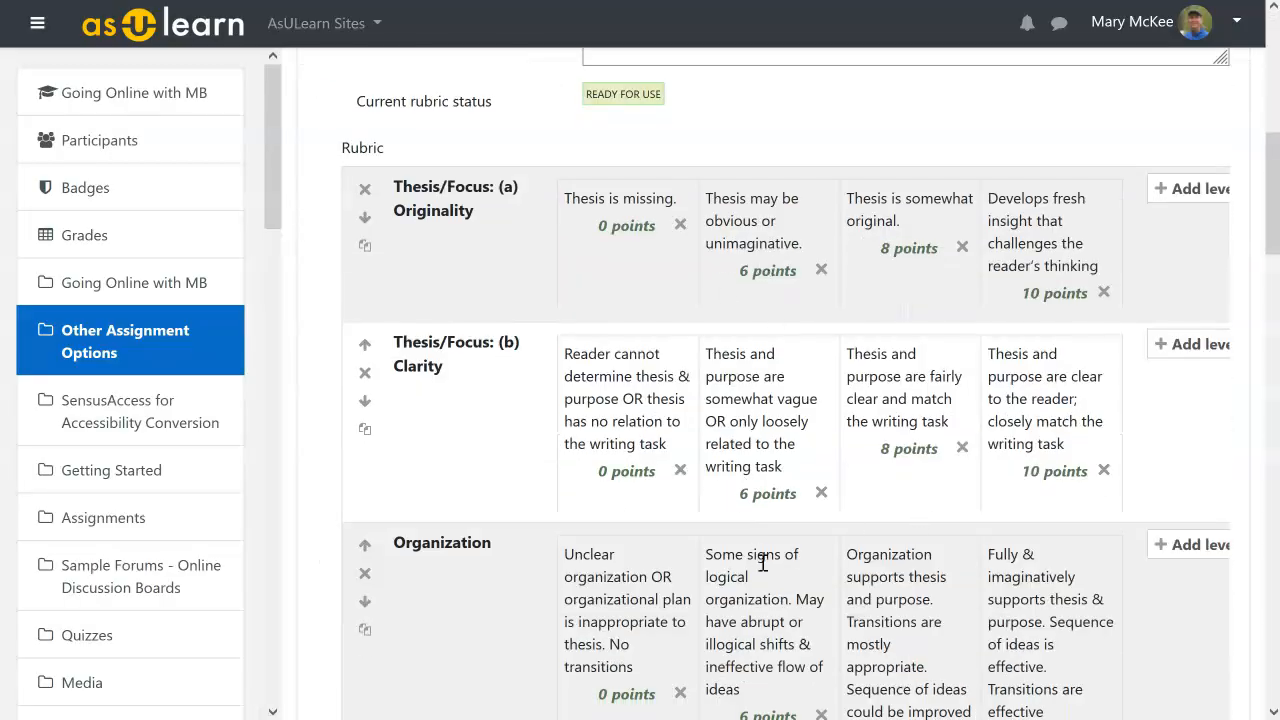
scroll(762, 563, down, 5)
scroll(760, 563, down, 15)
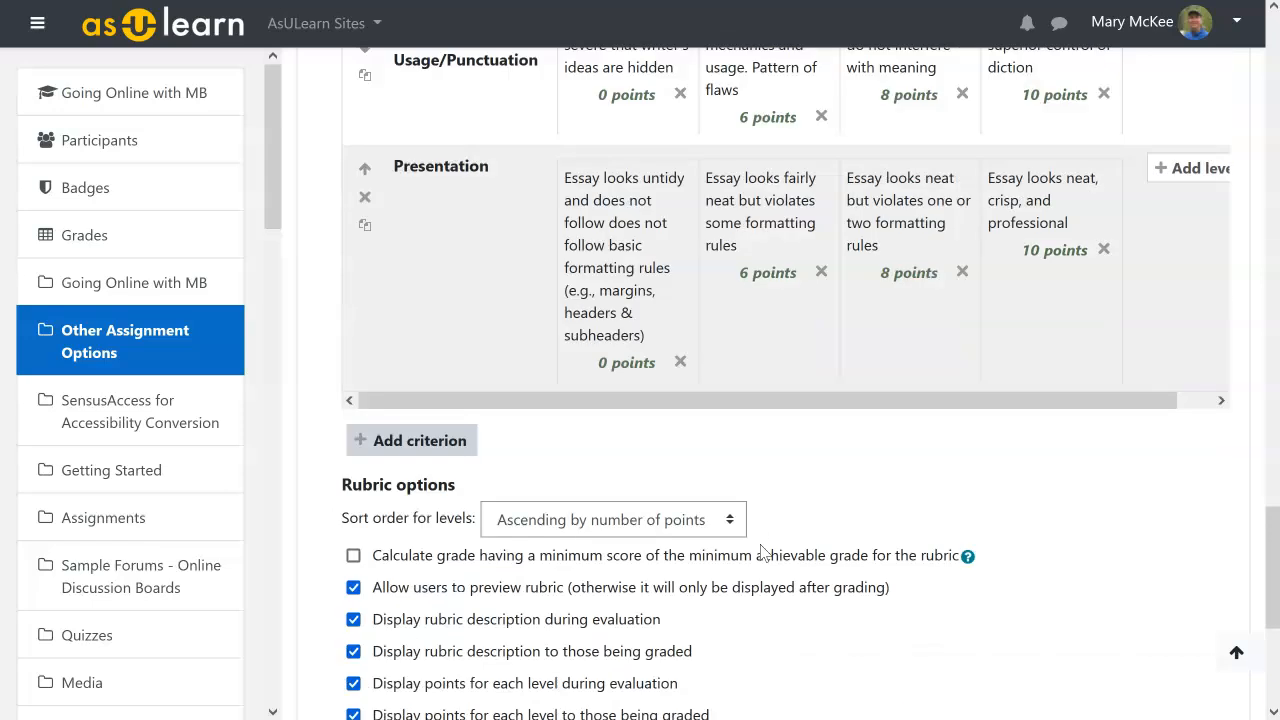